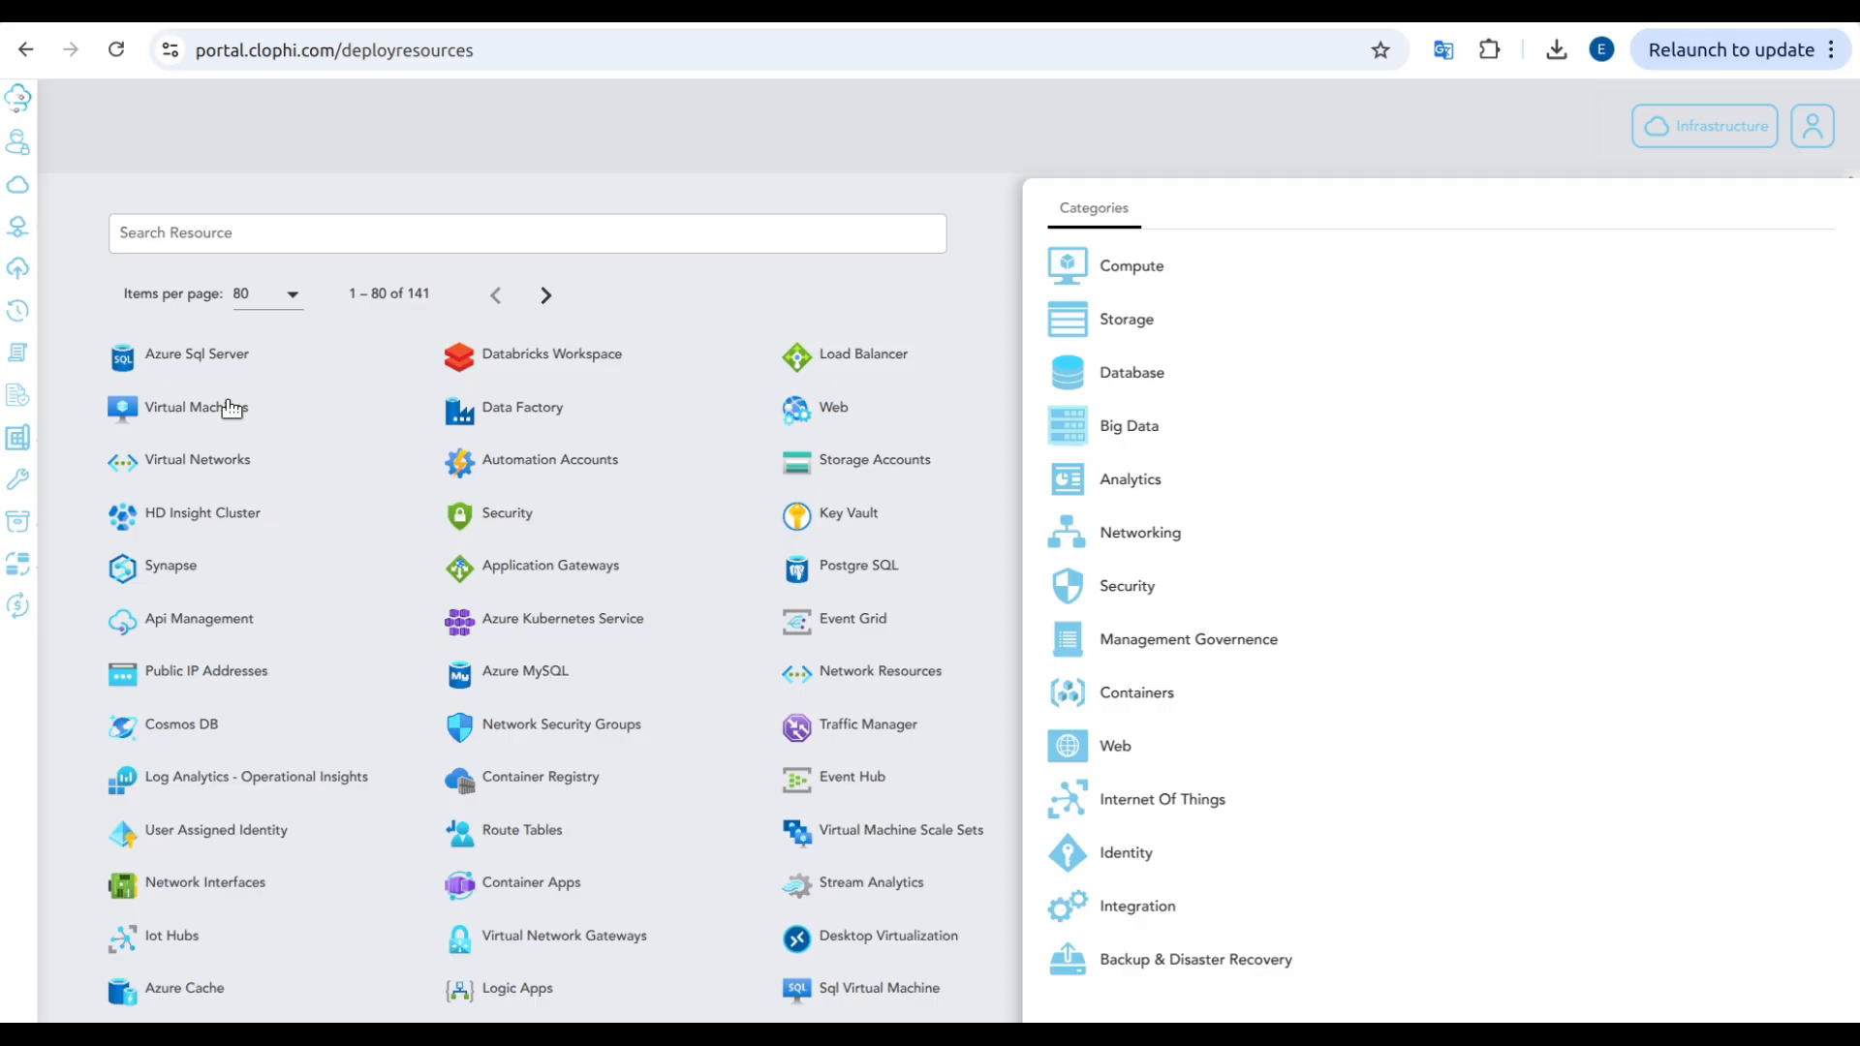
Step: Search the architecture center for saved architectures whose names contain "SQL-"
click(34, 433)
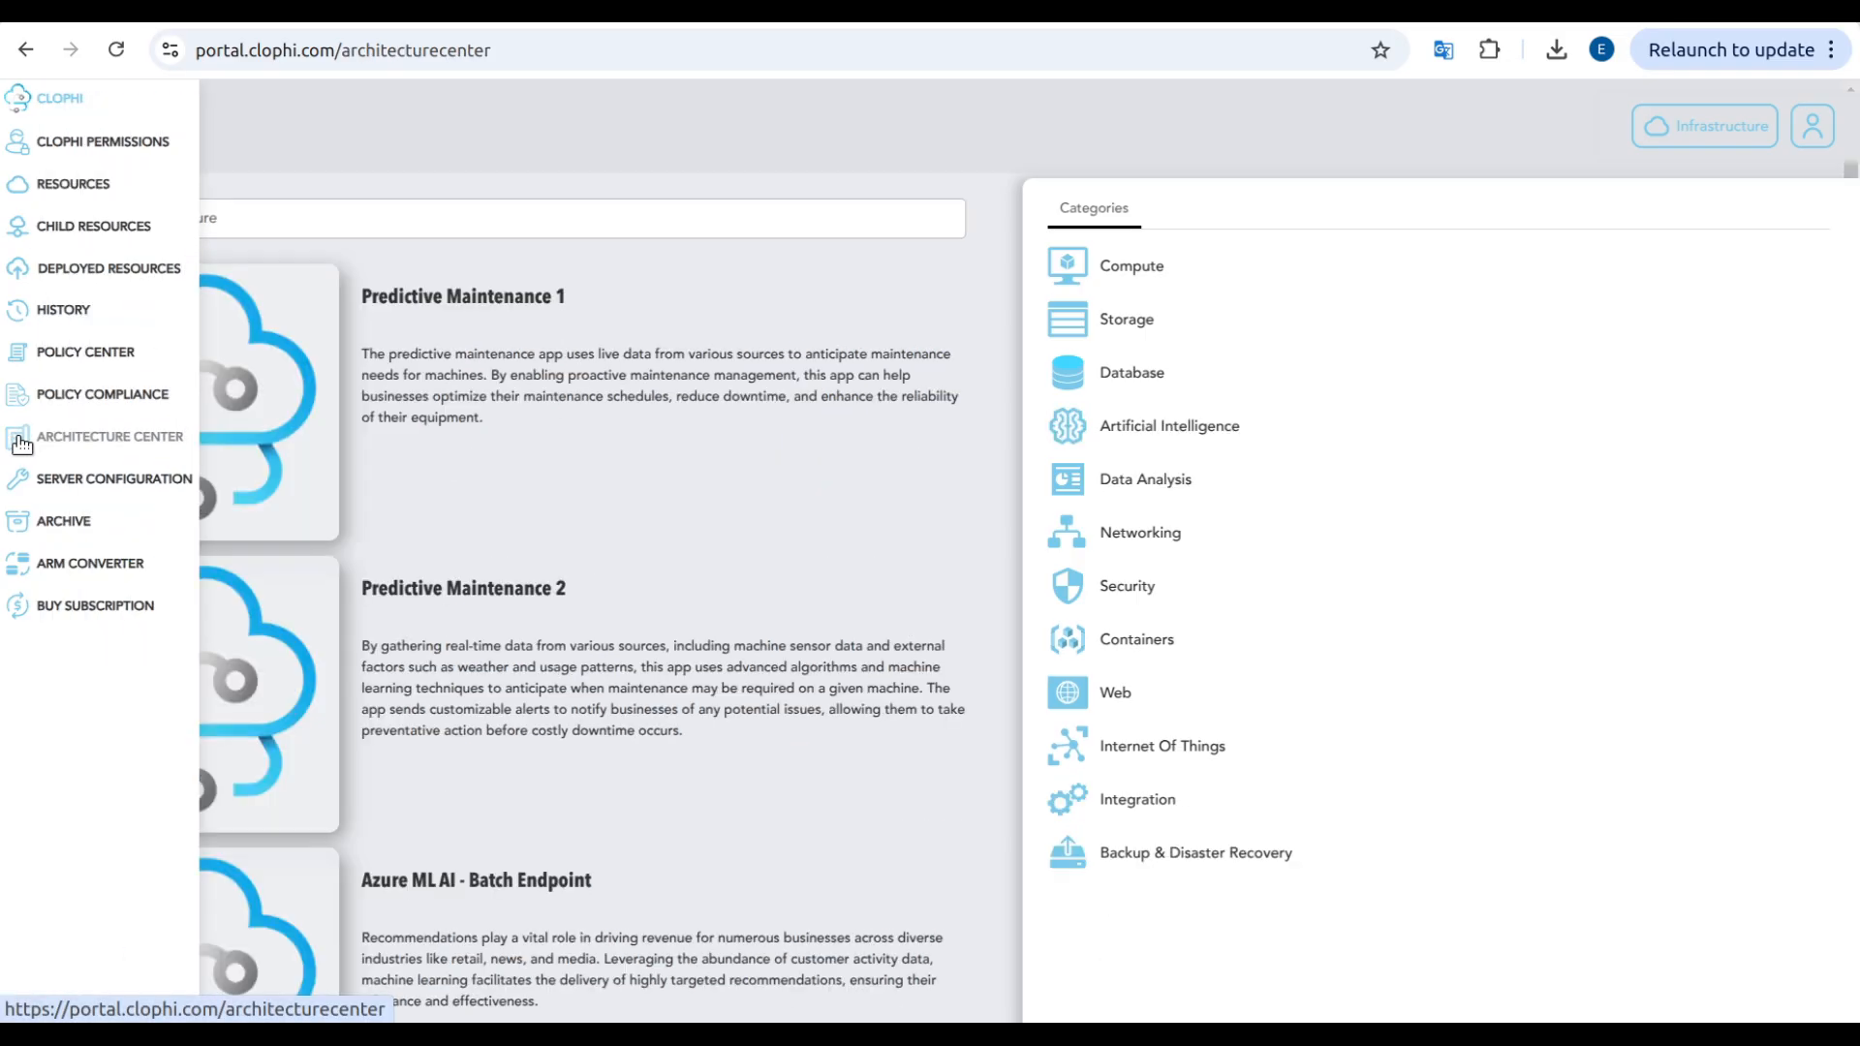
click(366, 233)
text(SQL-)
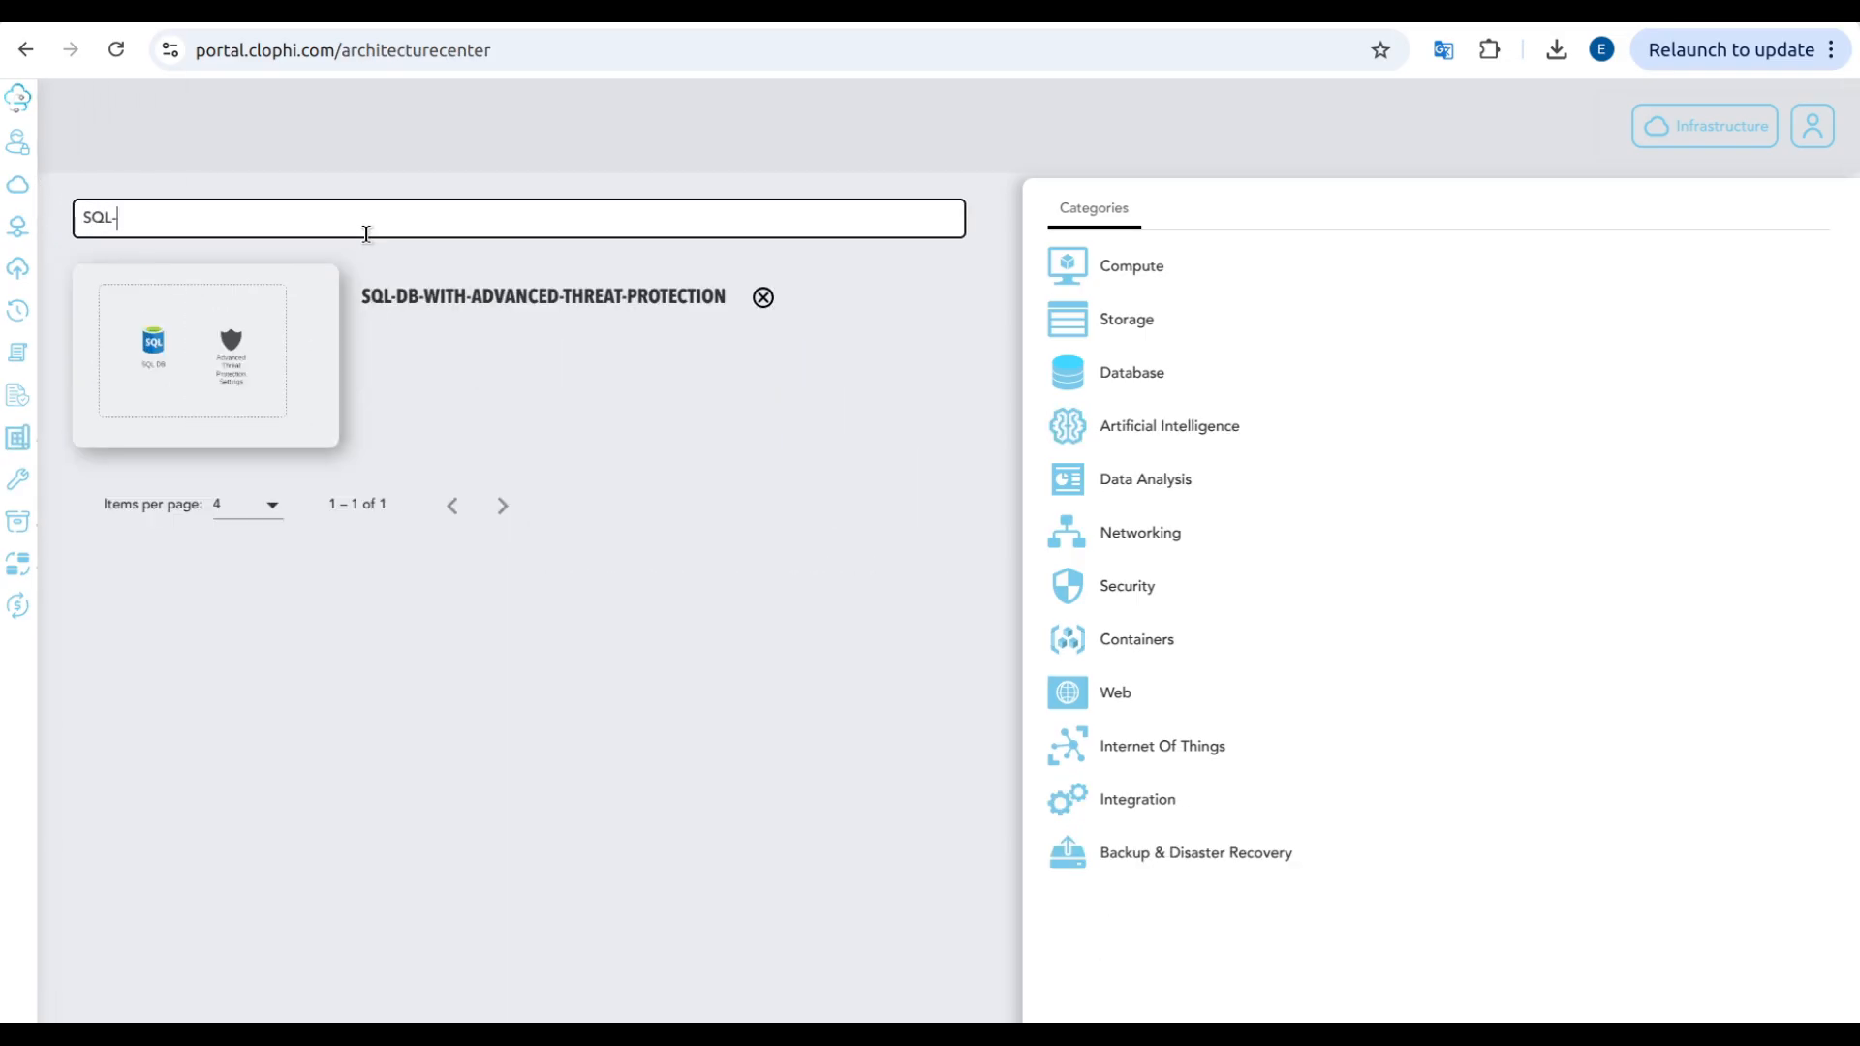
click(468, 379)
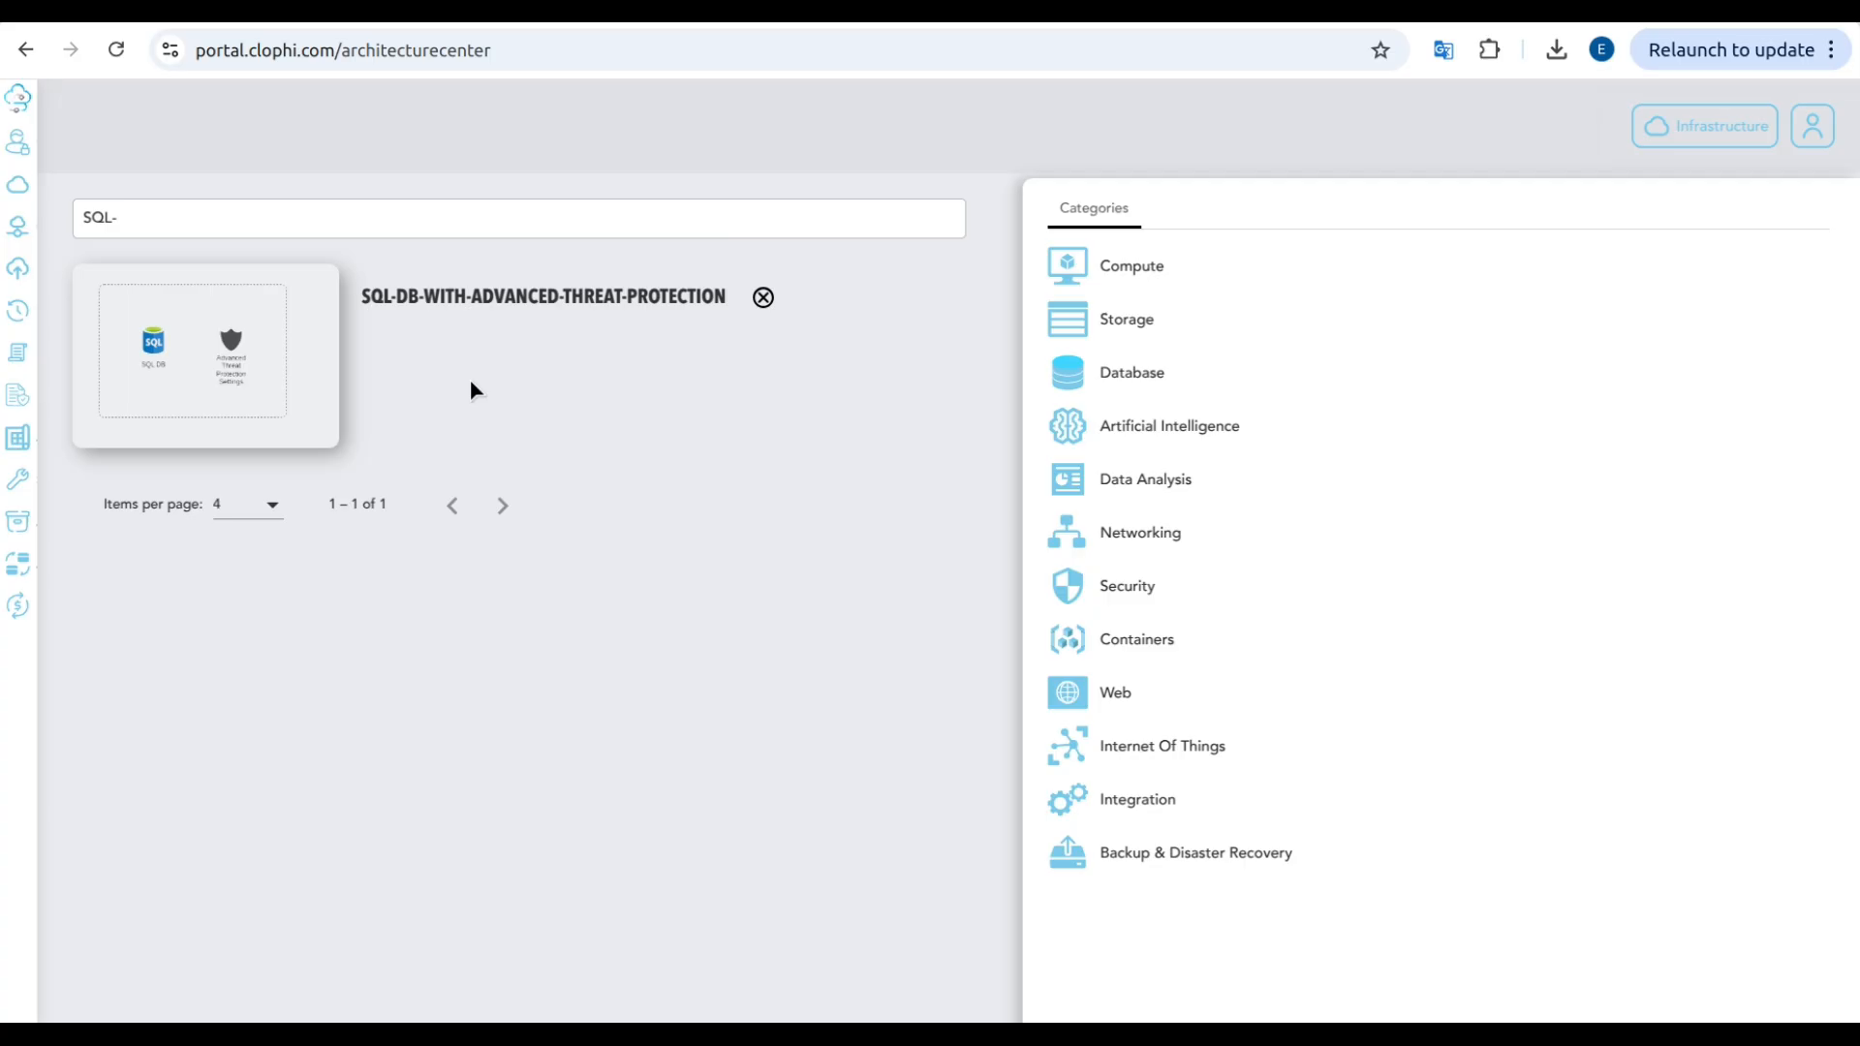
Step: Start a new policy in the policy center for the Azure Sql Server resource with the type Deploy If Not Exists Policy
click(67, 352)
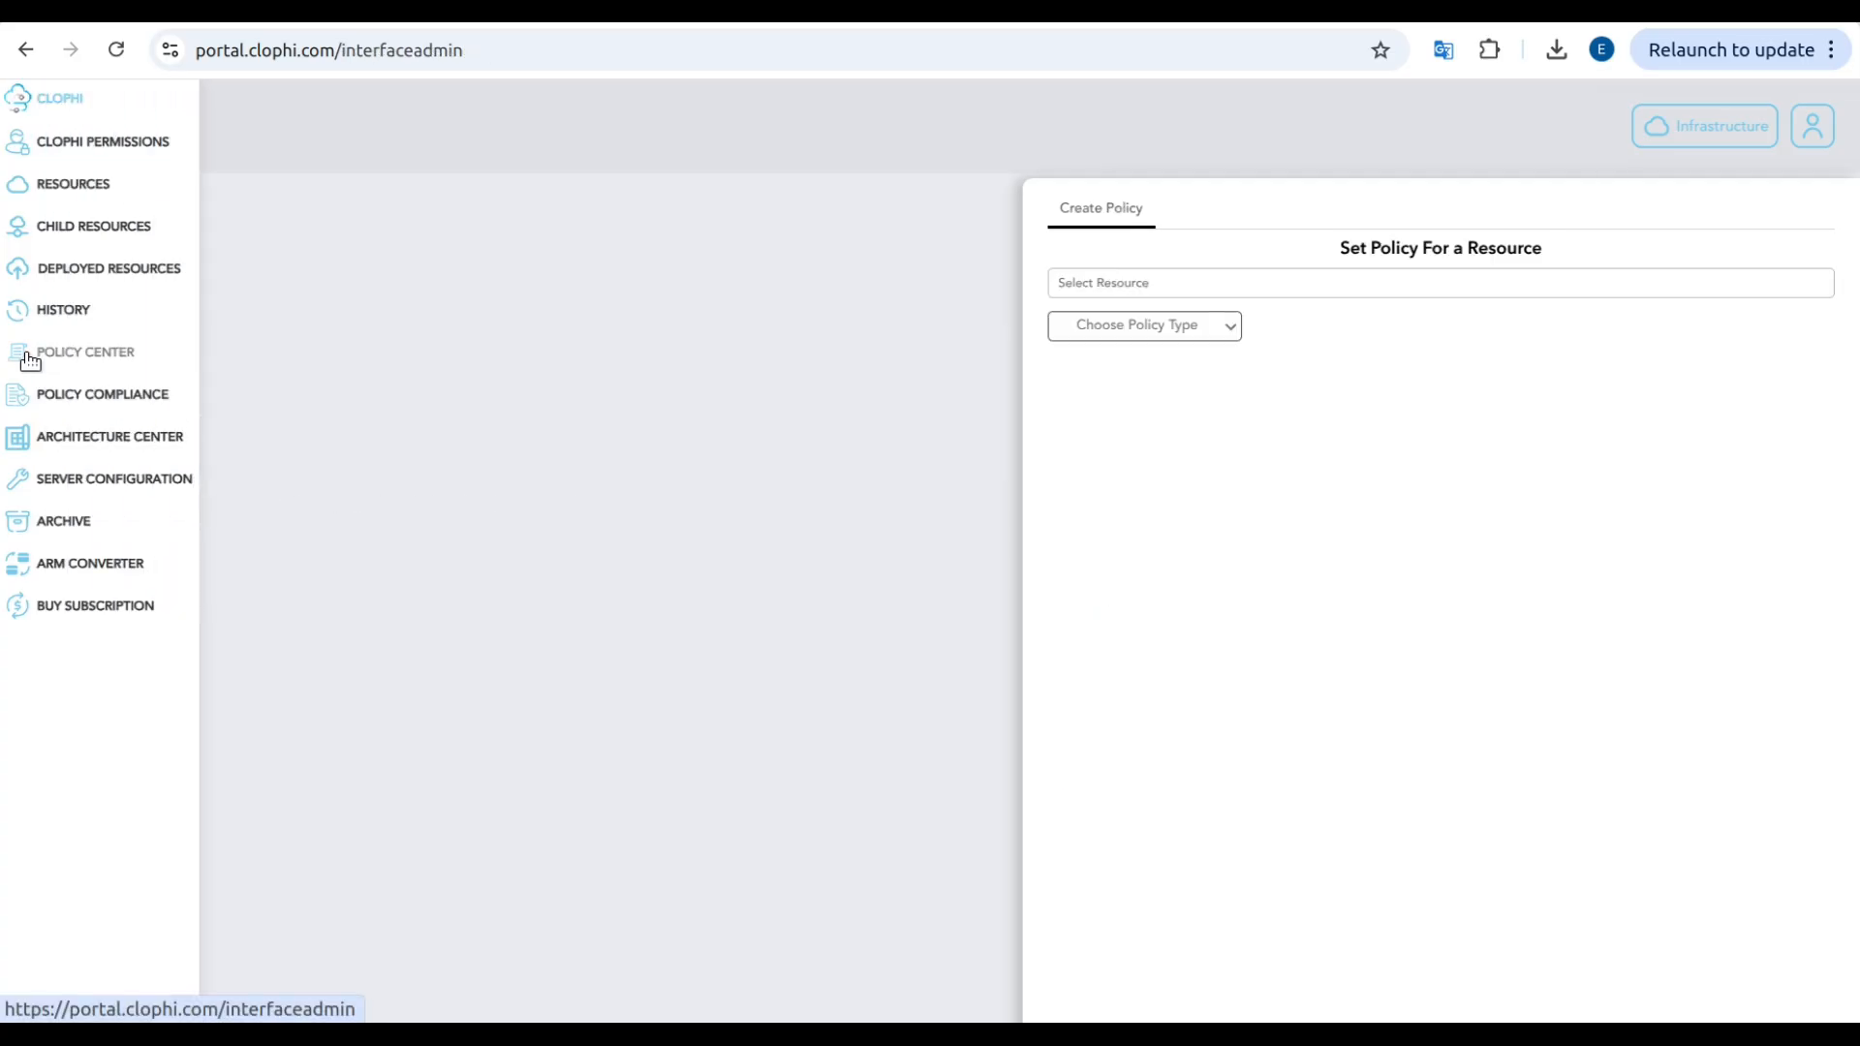
click(1141, 286)
click(1143, 308)
click(1145, 326)
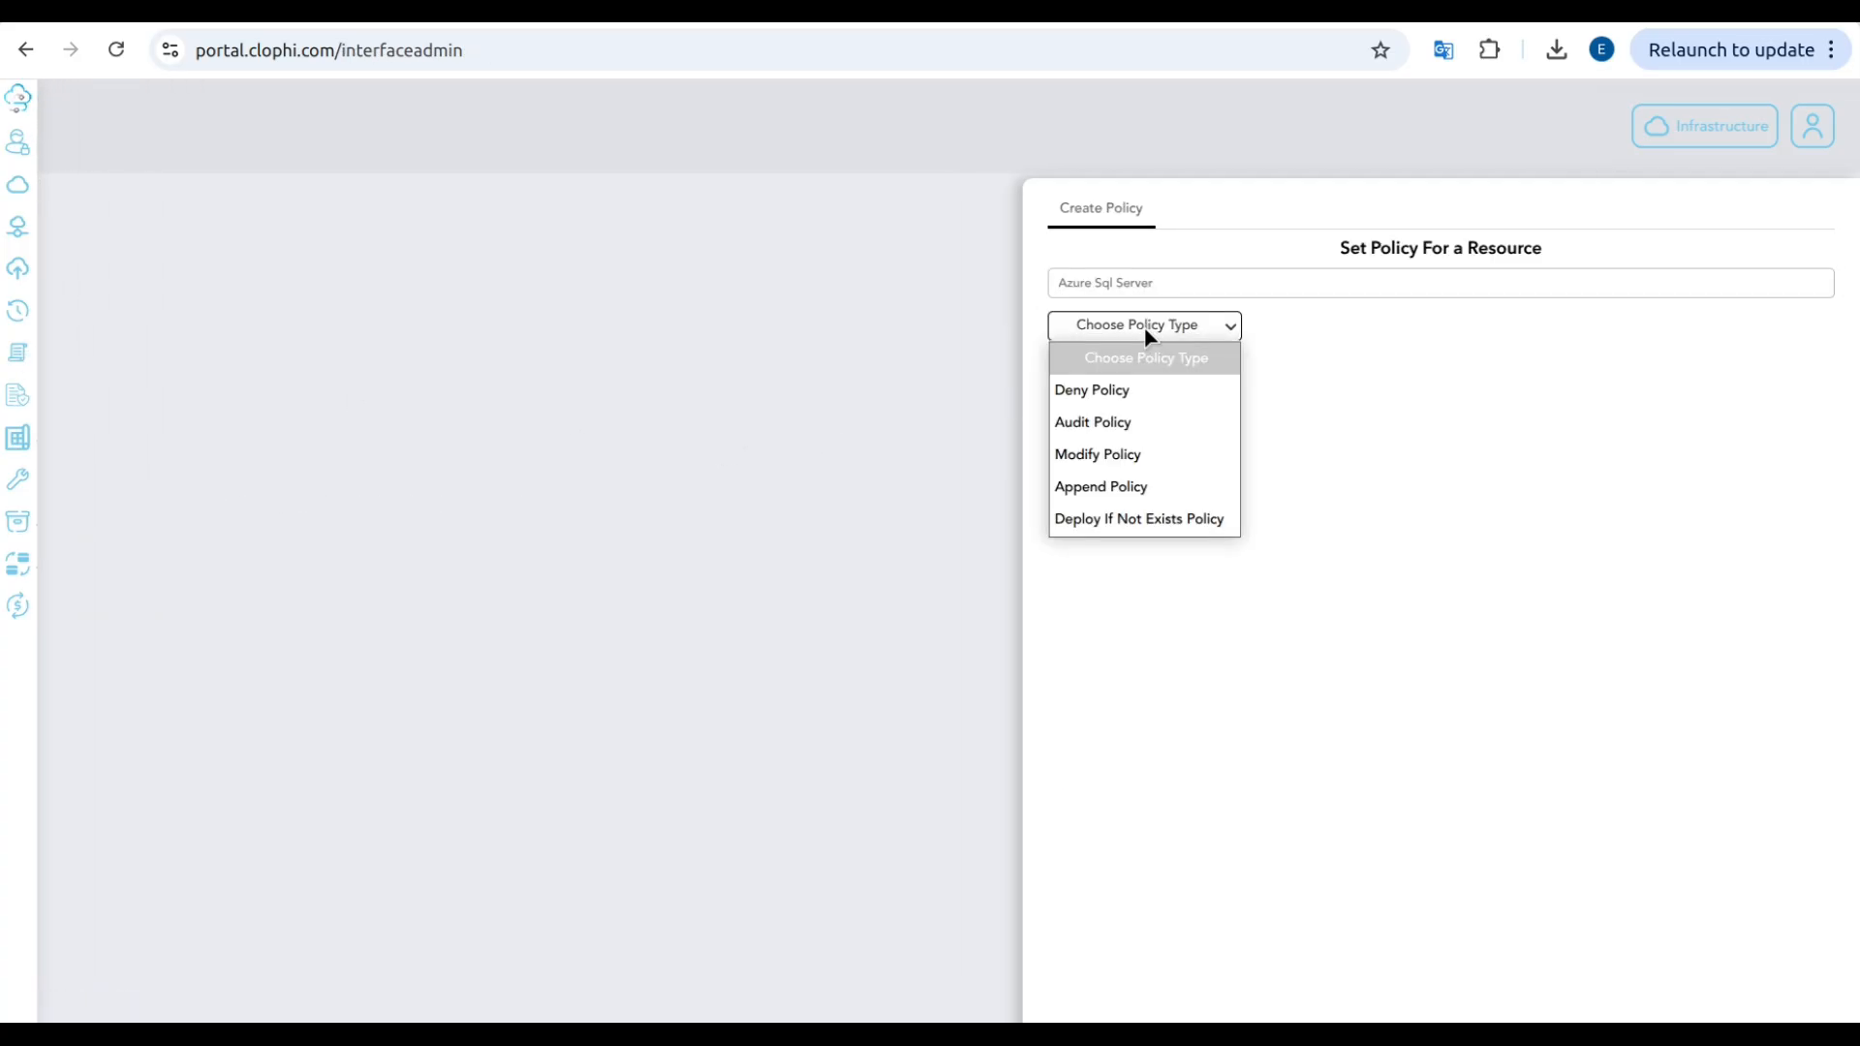
click(1139, 518)
click(569, 501)
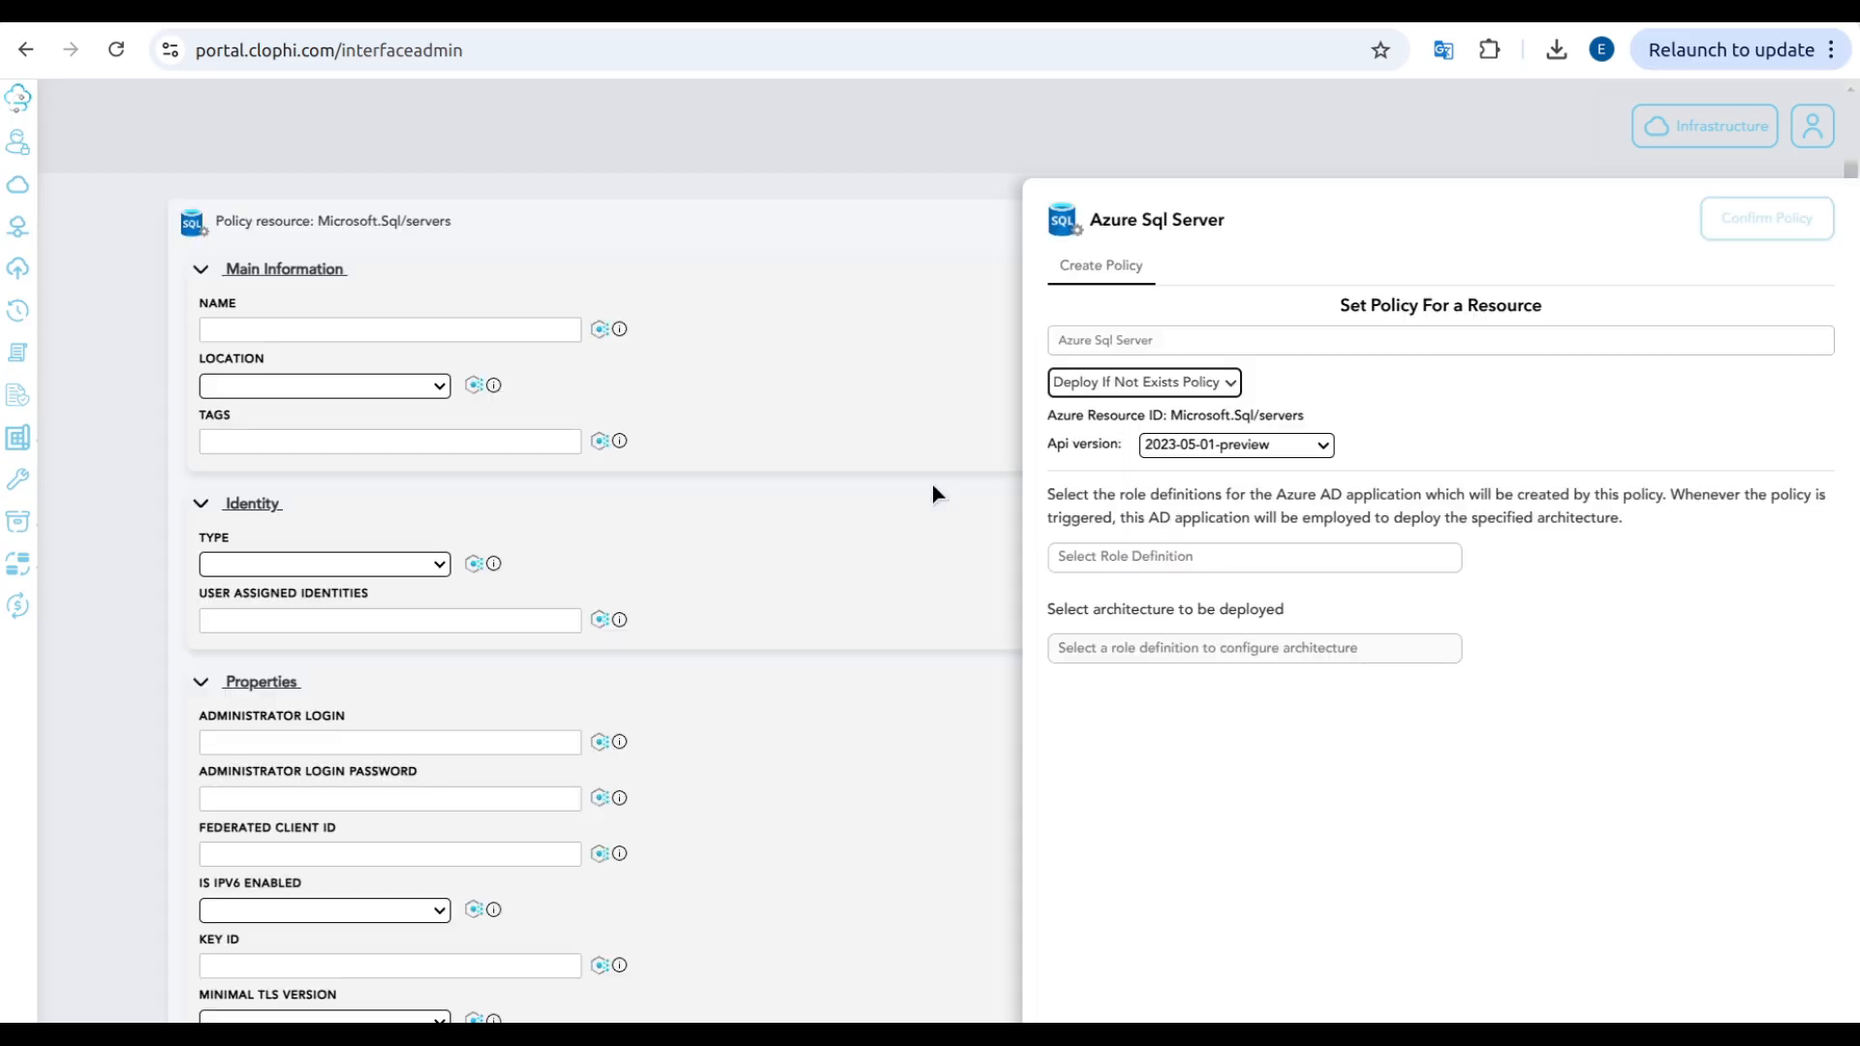
Step: Add westus, westus2 and westus3 as the location values of the SQL server policy resource
click(427, 387)
scroll(310, 775, down, 10)
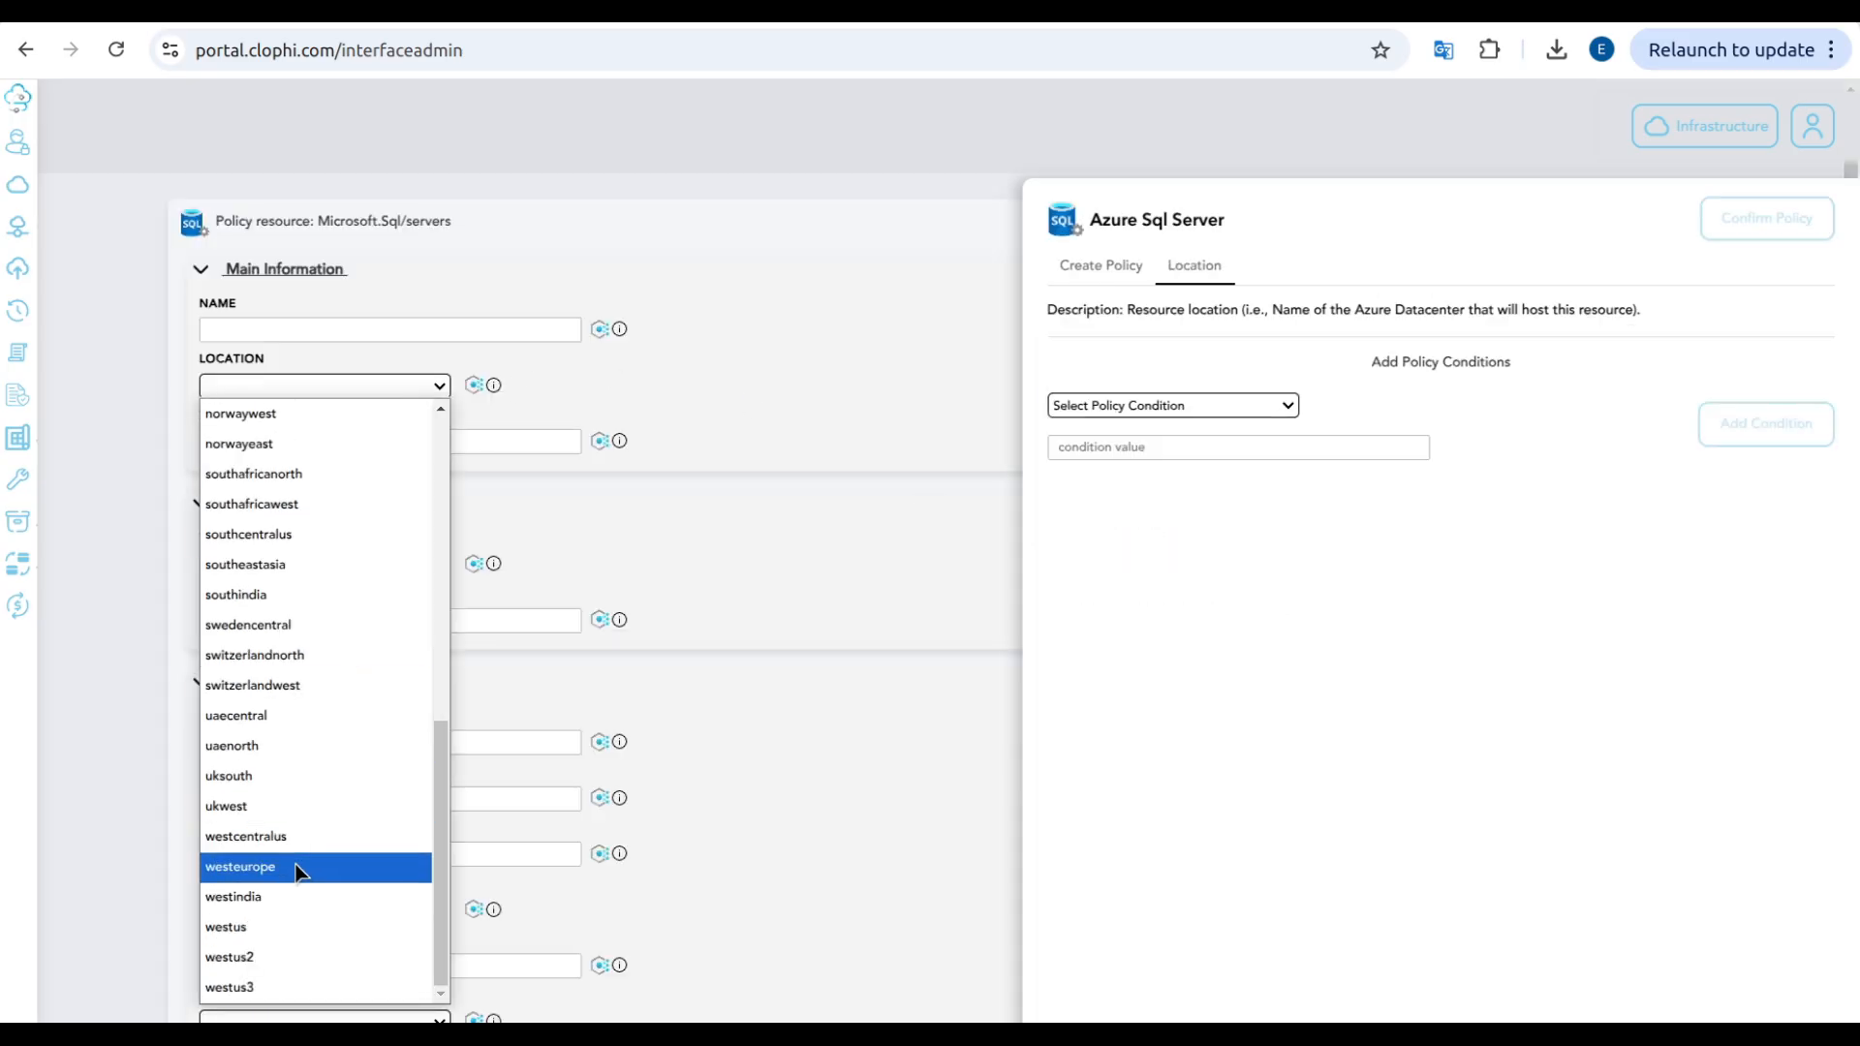
click(284, 921)
click(322, 386)
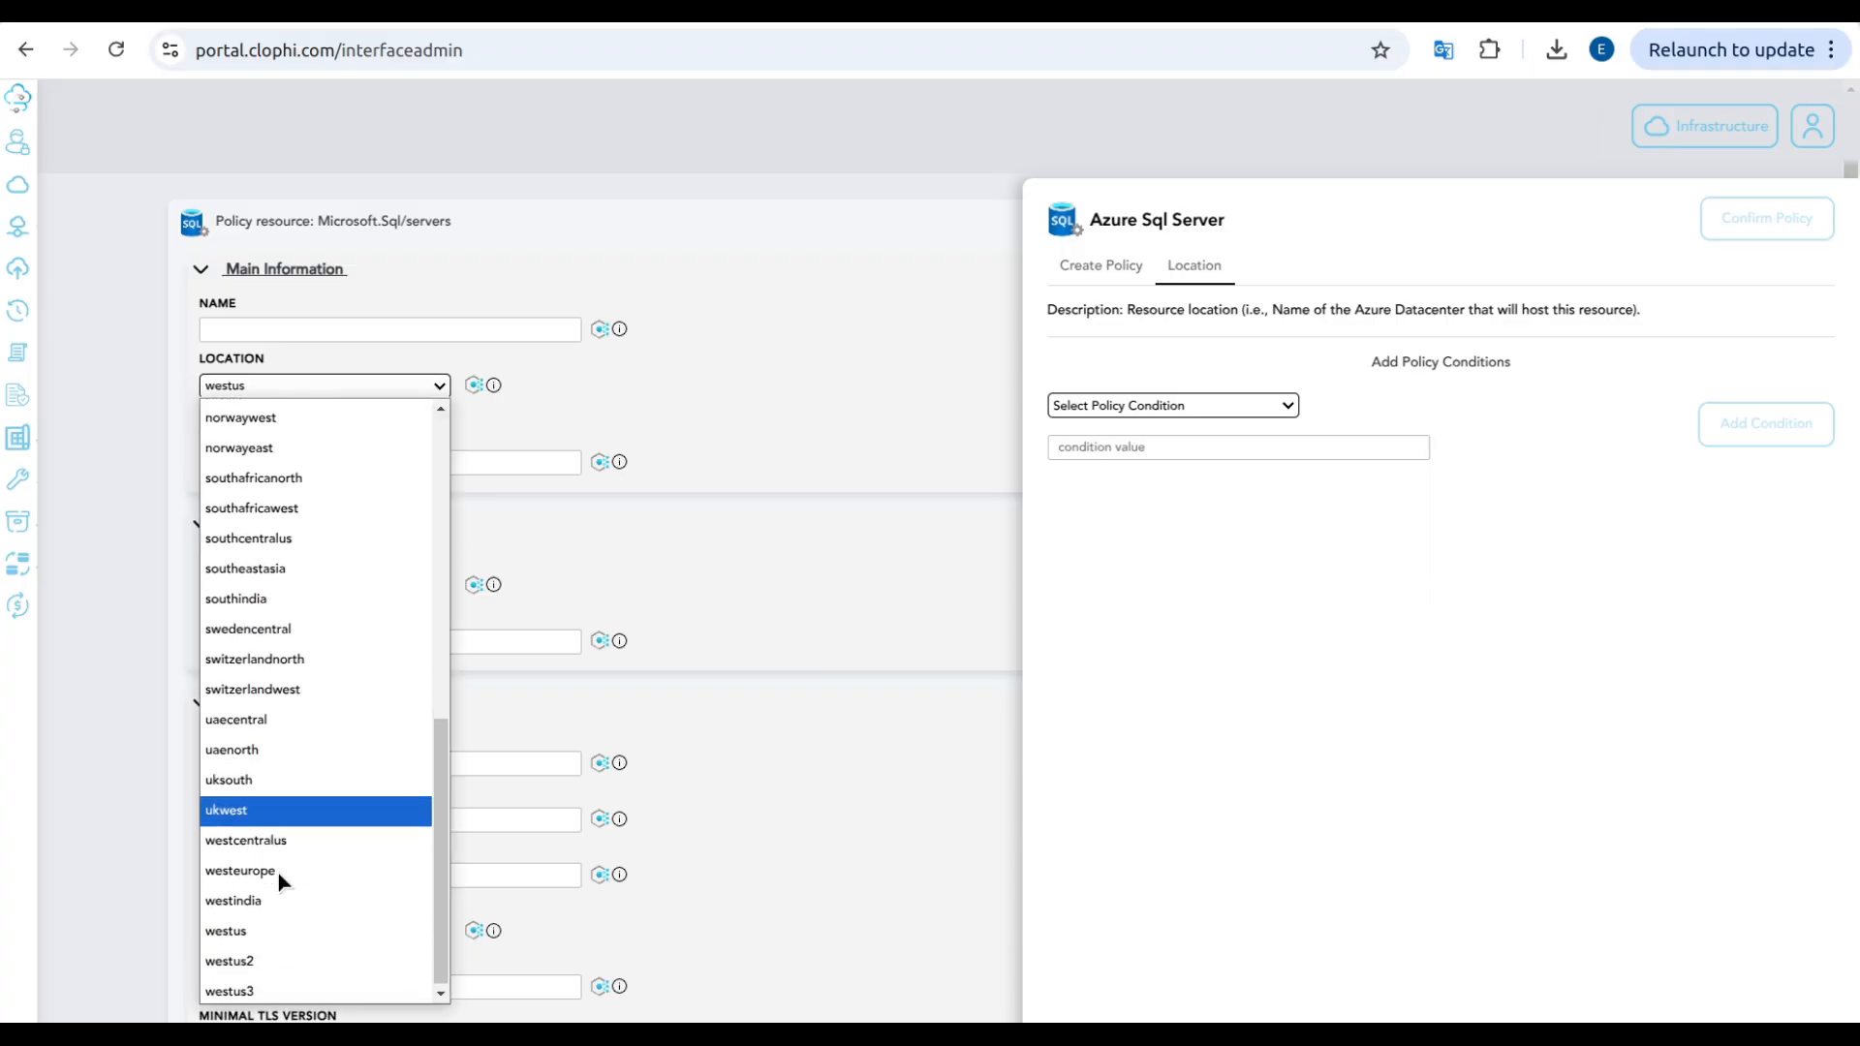
click(261, 959)
click(334, 387)
scroll(335, 800, down, 2)
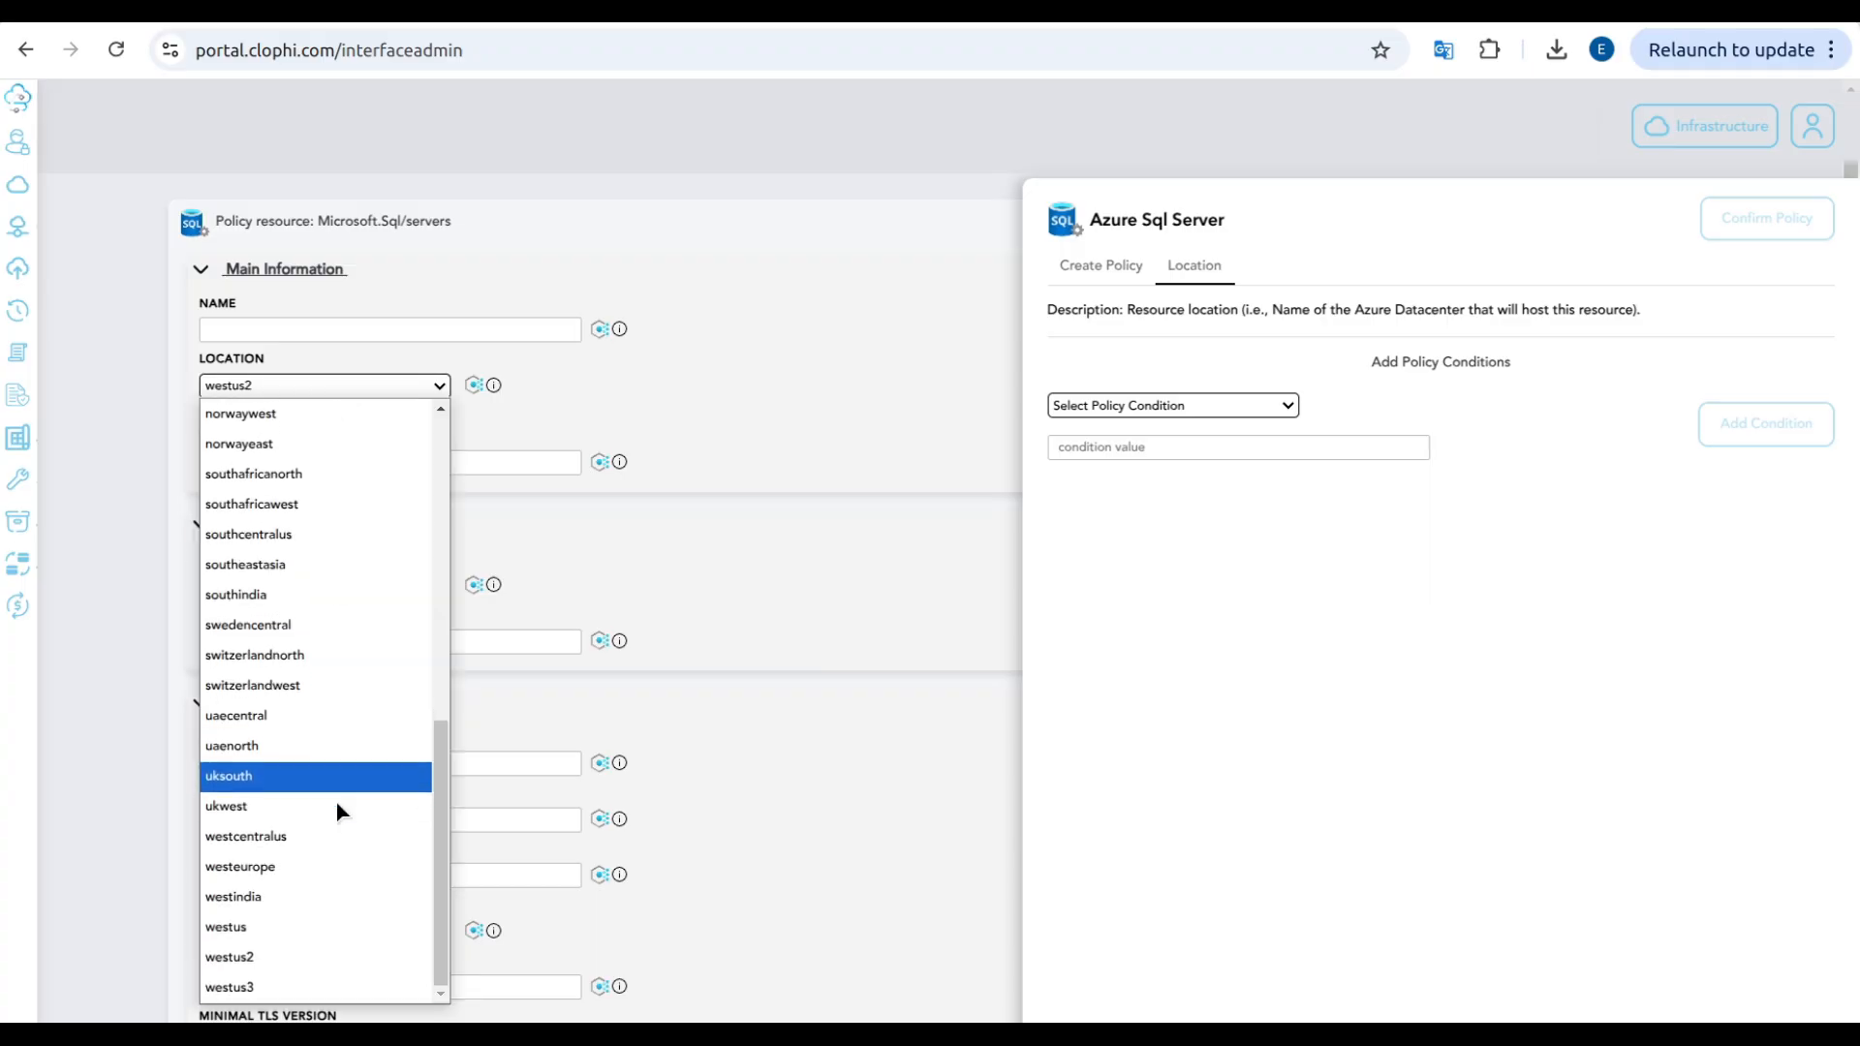
click(295, 988)
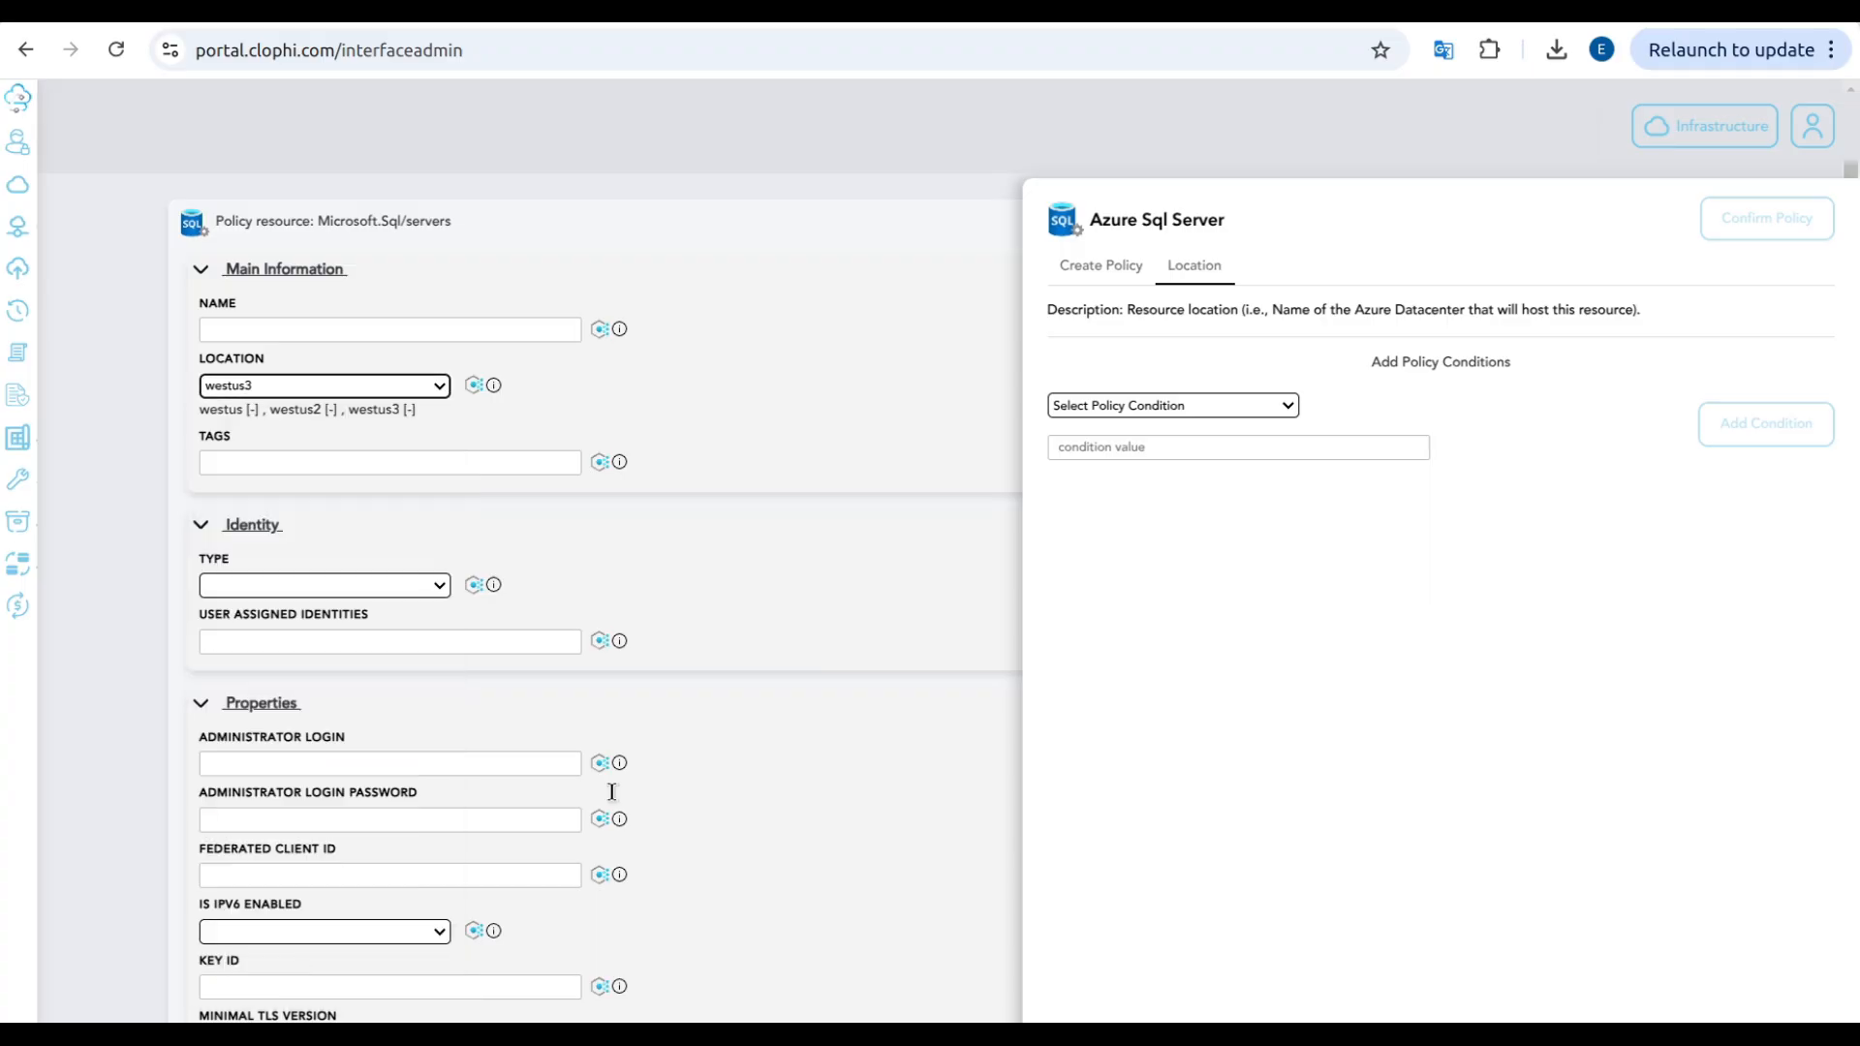
Step: Add the SQL DB Contributor and SQL Security Manager role definitions and select SQL-DB-WITH-ADVANCED-THREAT-PROTECTION as the architecture to deploy
click(1084, 270)
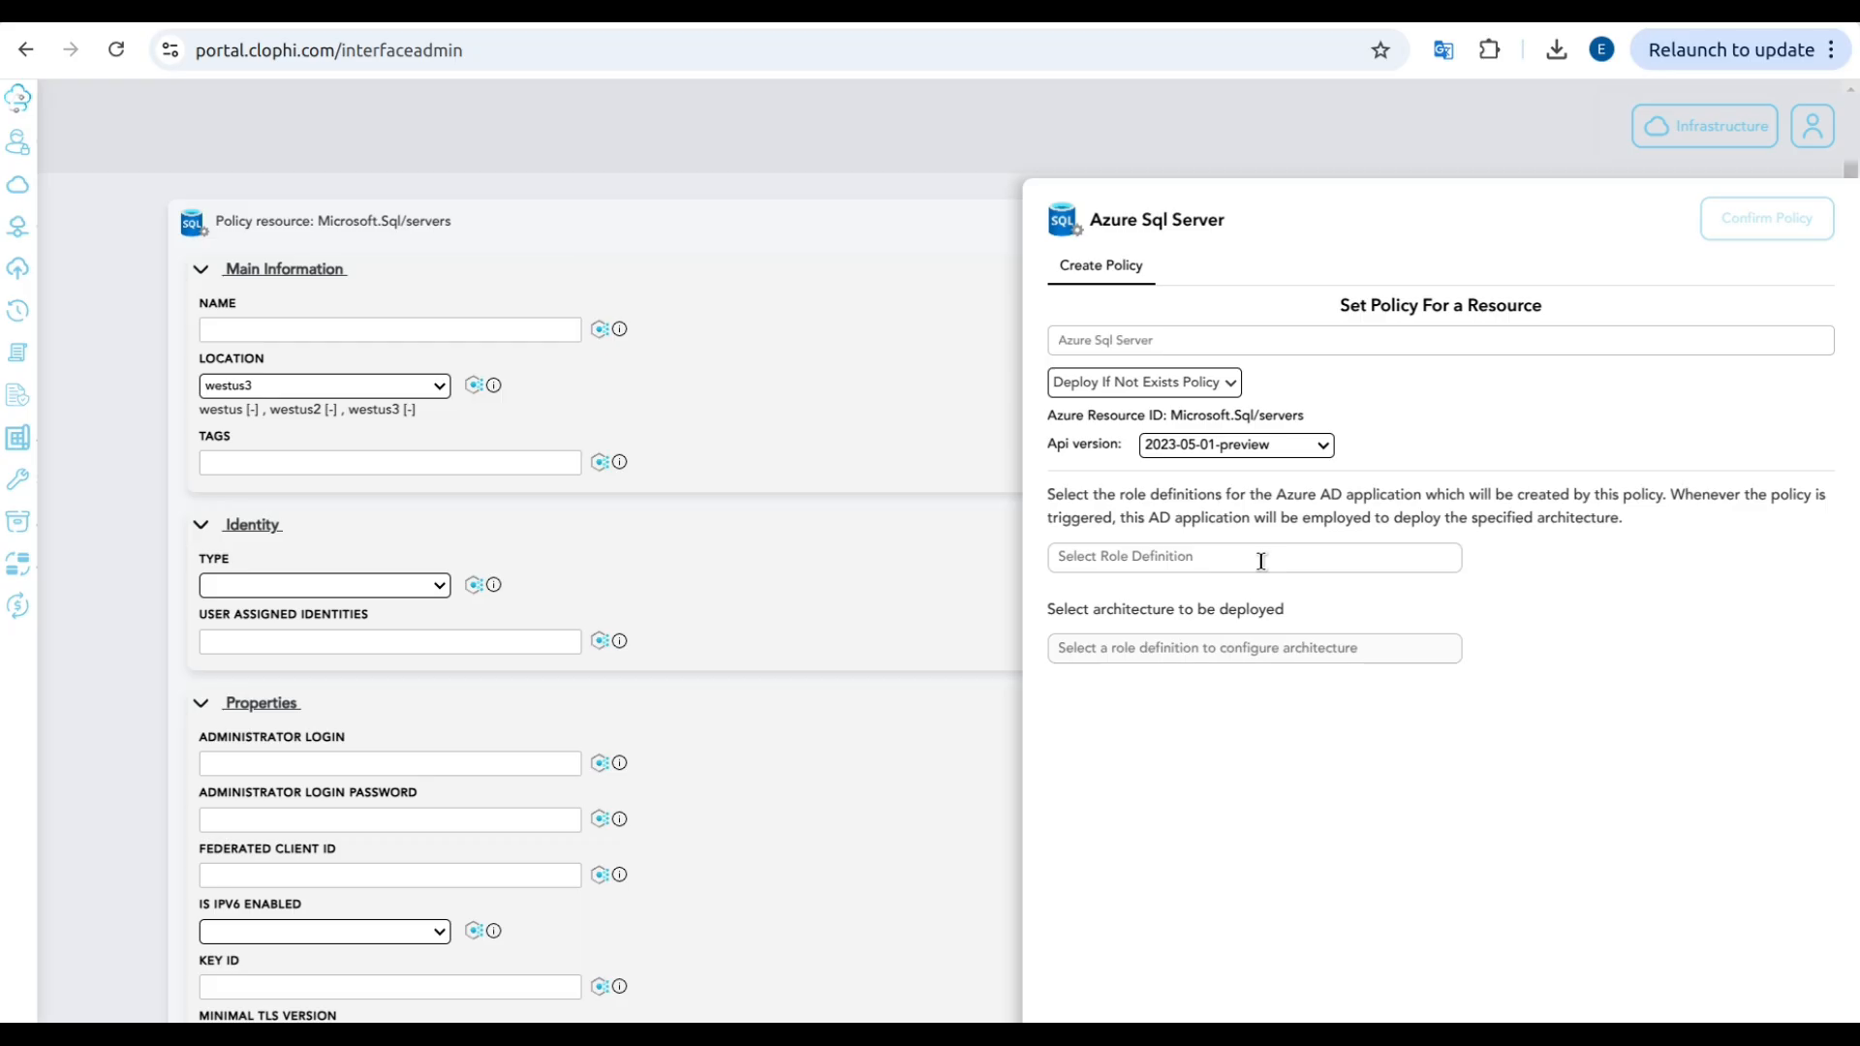
click(1261, 562)
text(sql)
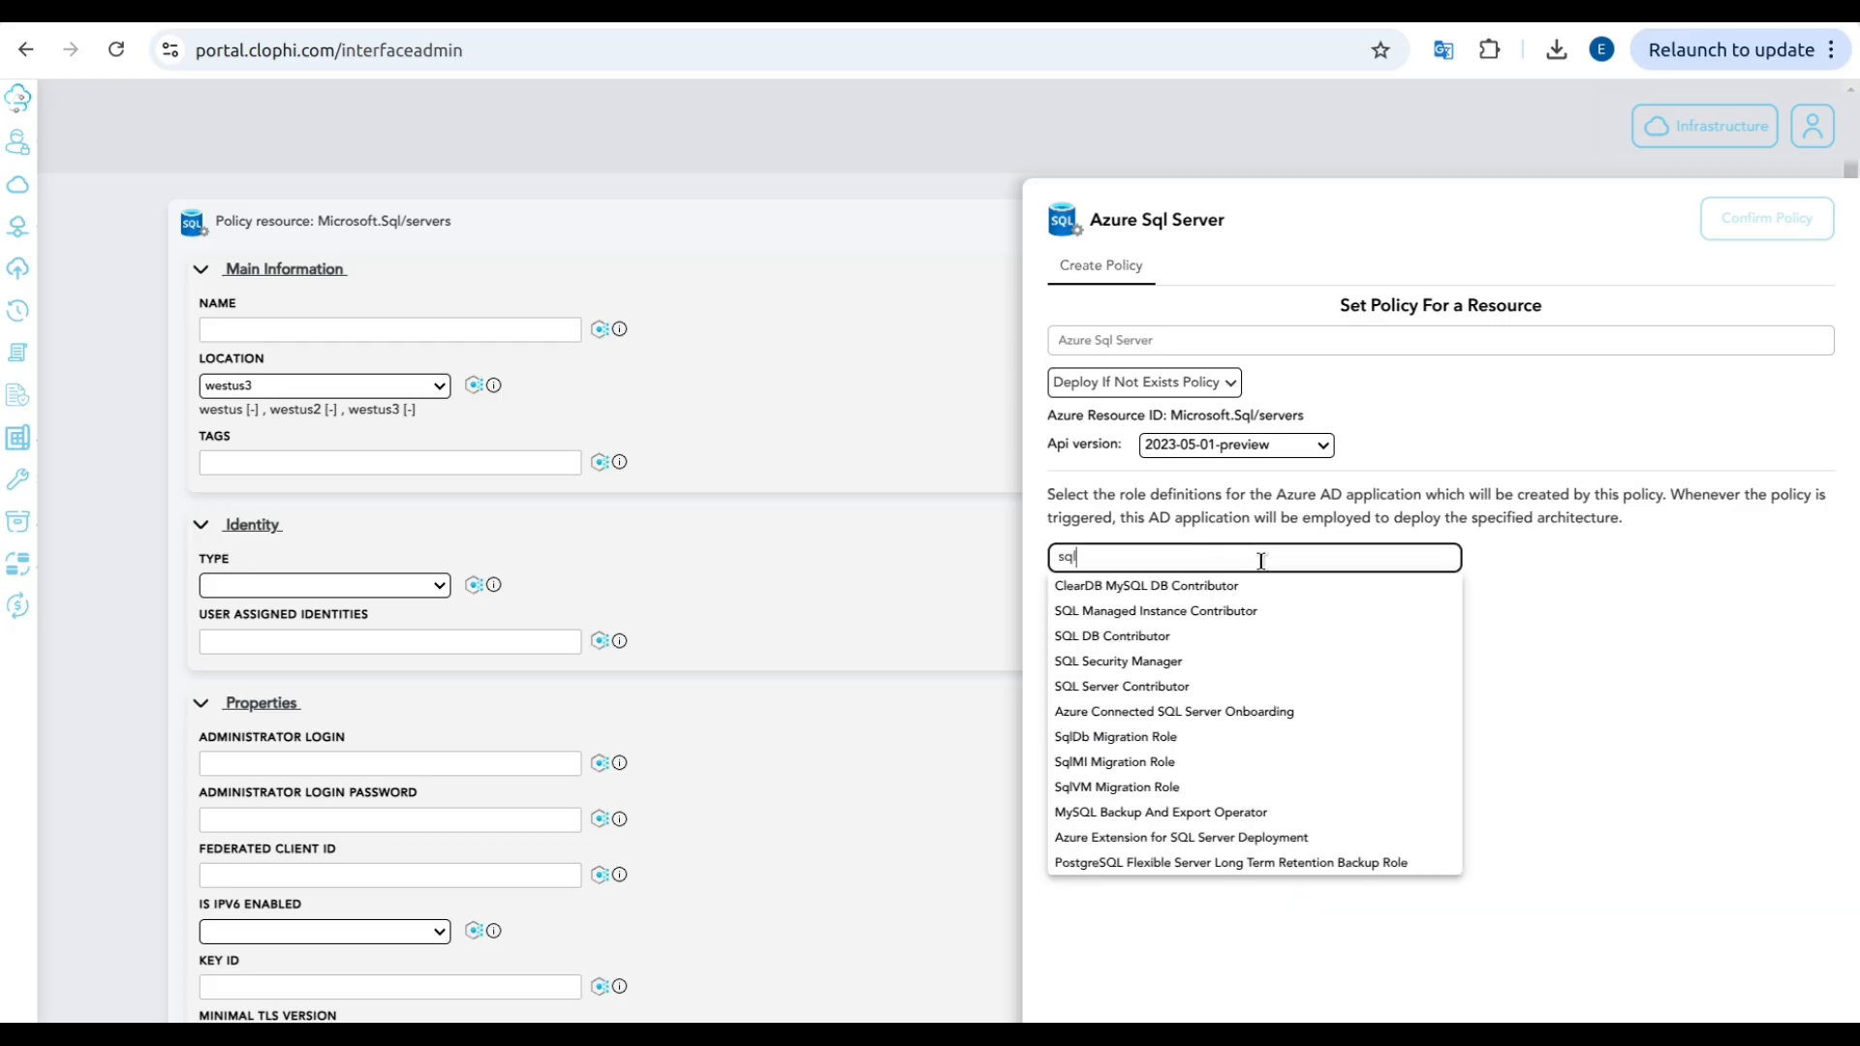
click(1223, 638)
click(1201, 559)
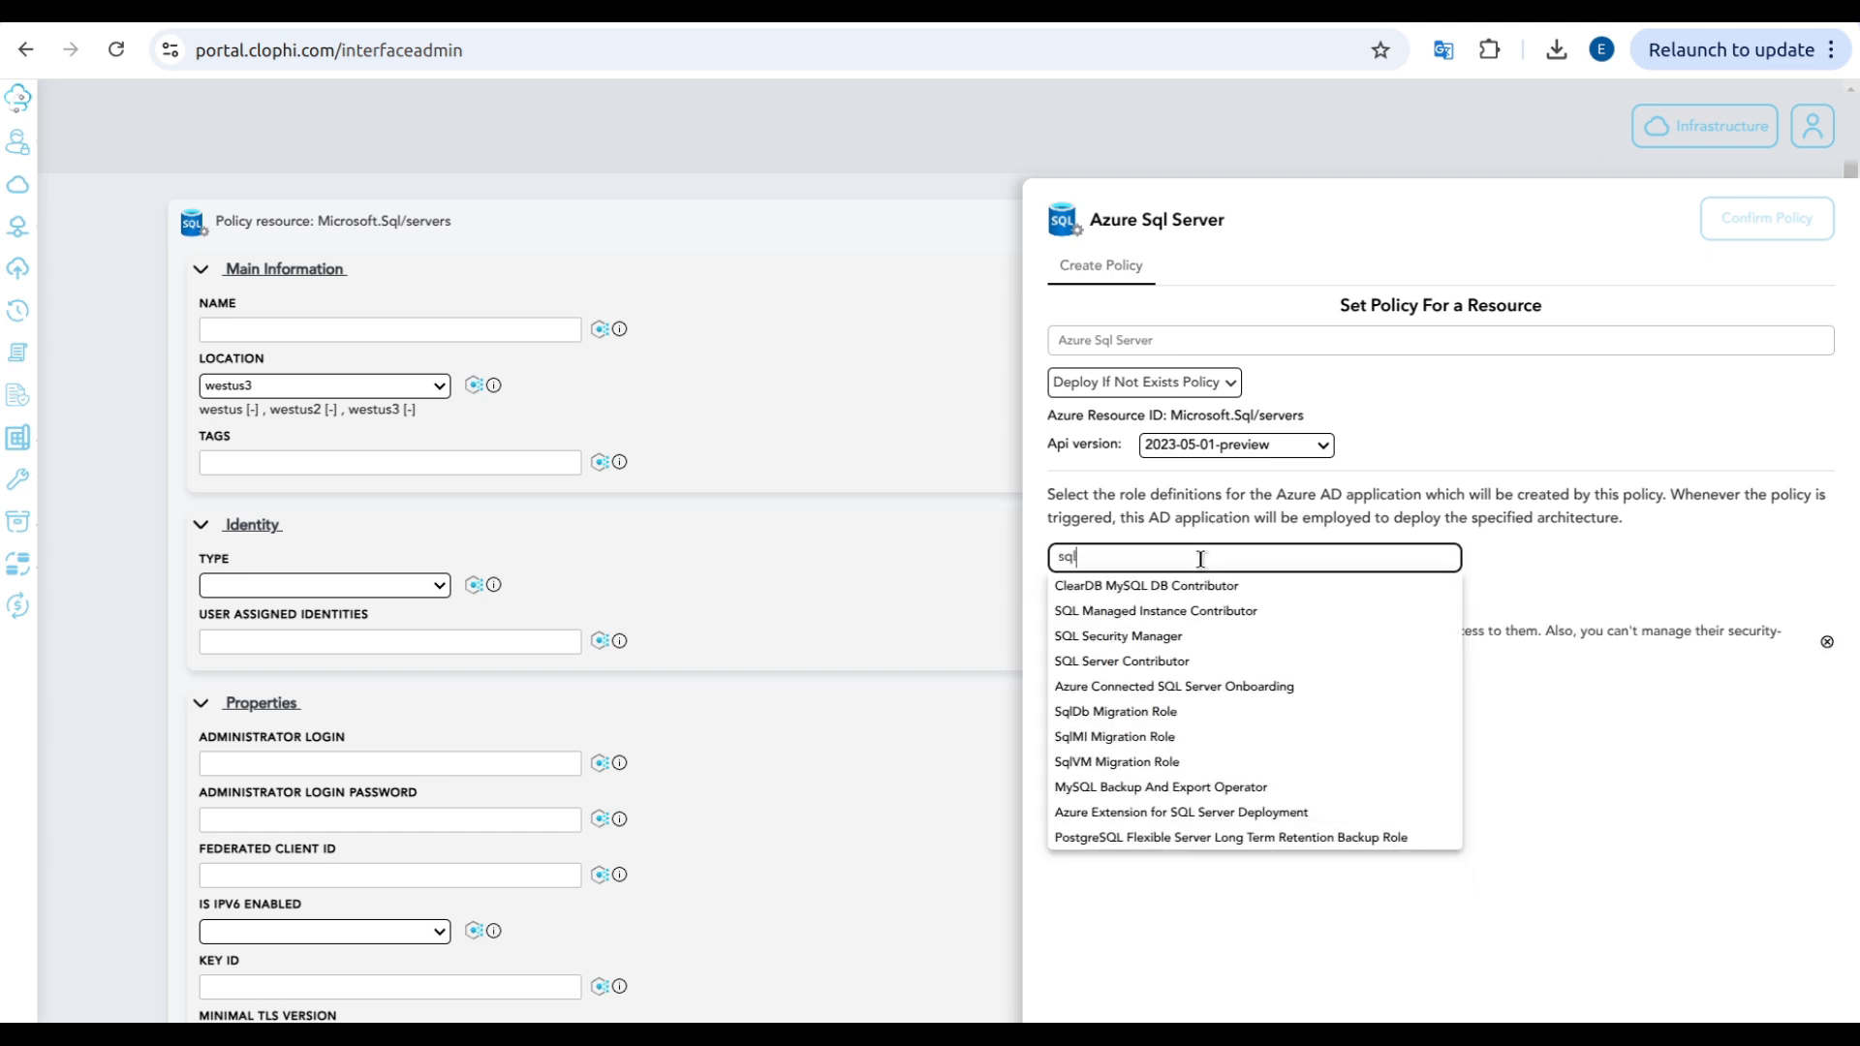
click(1162, 636)
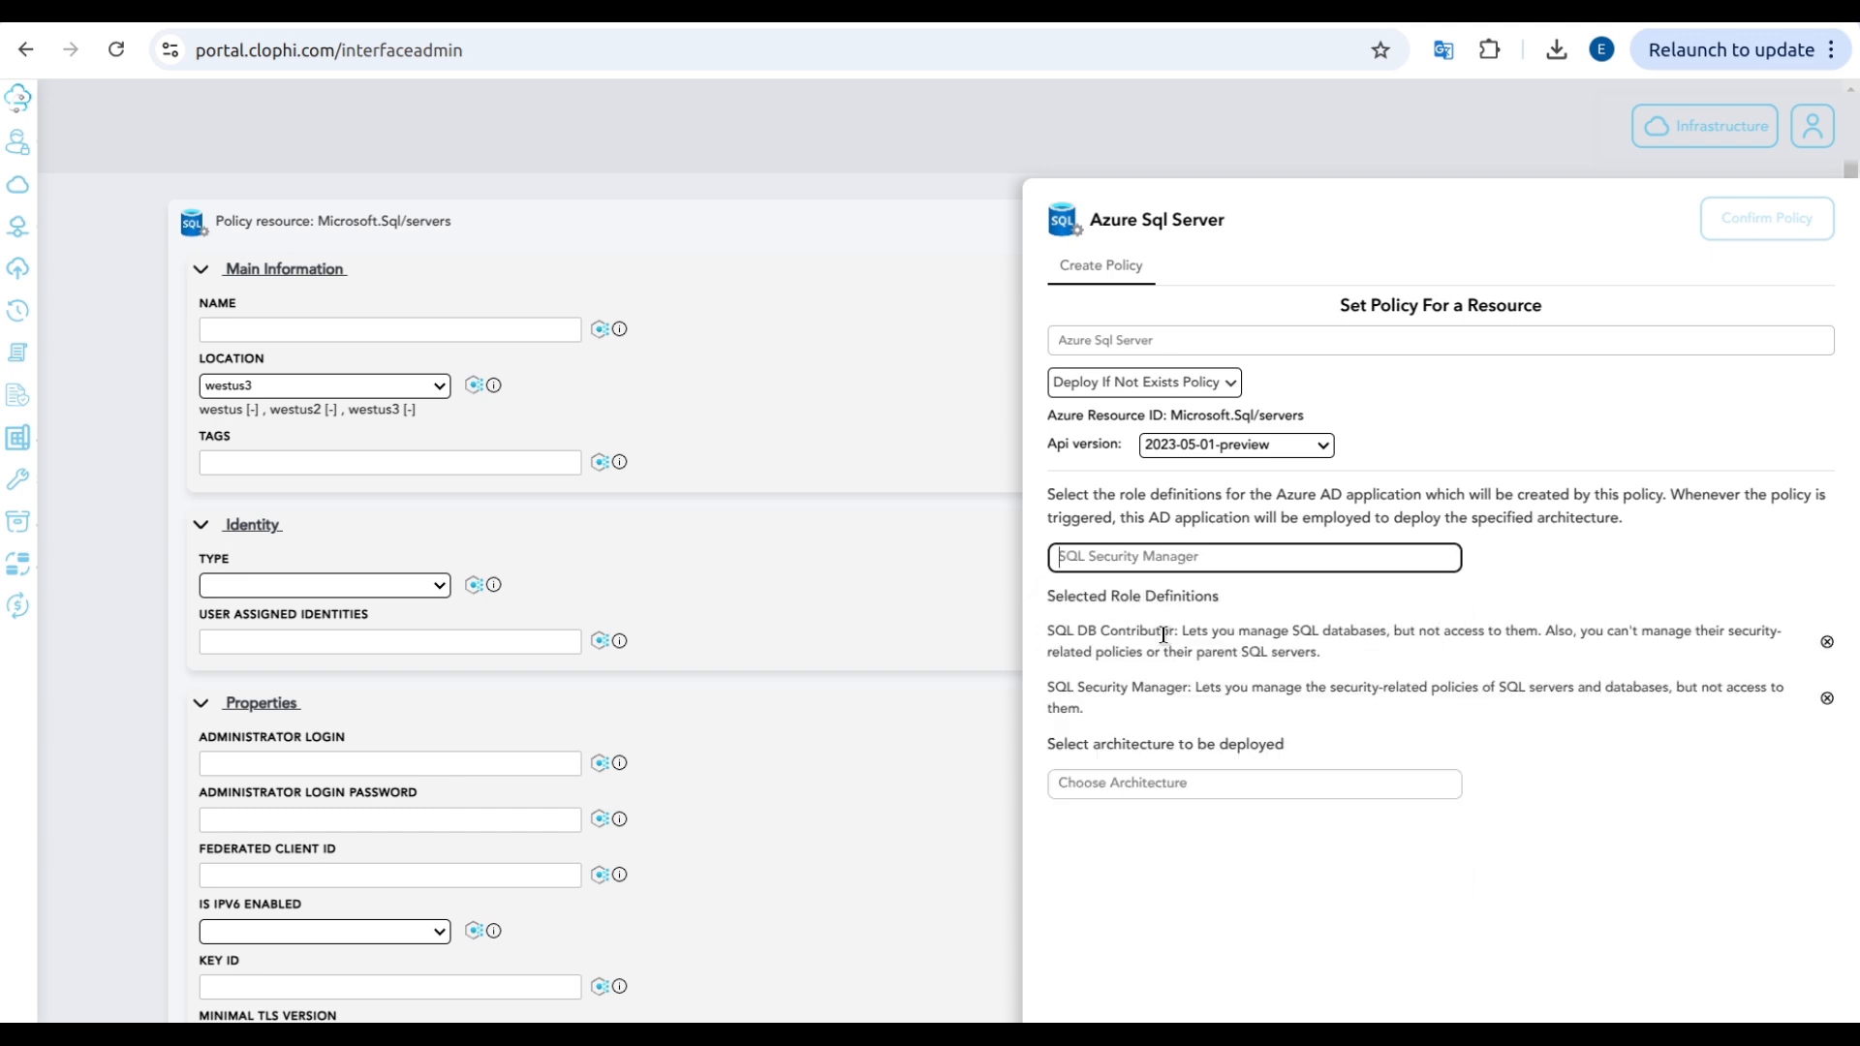
click(1135, 770)
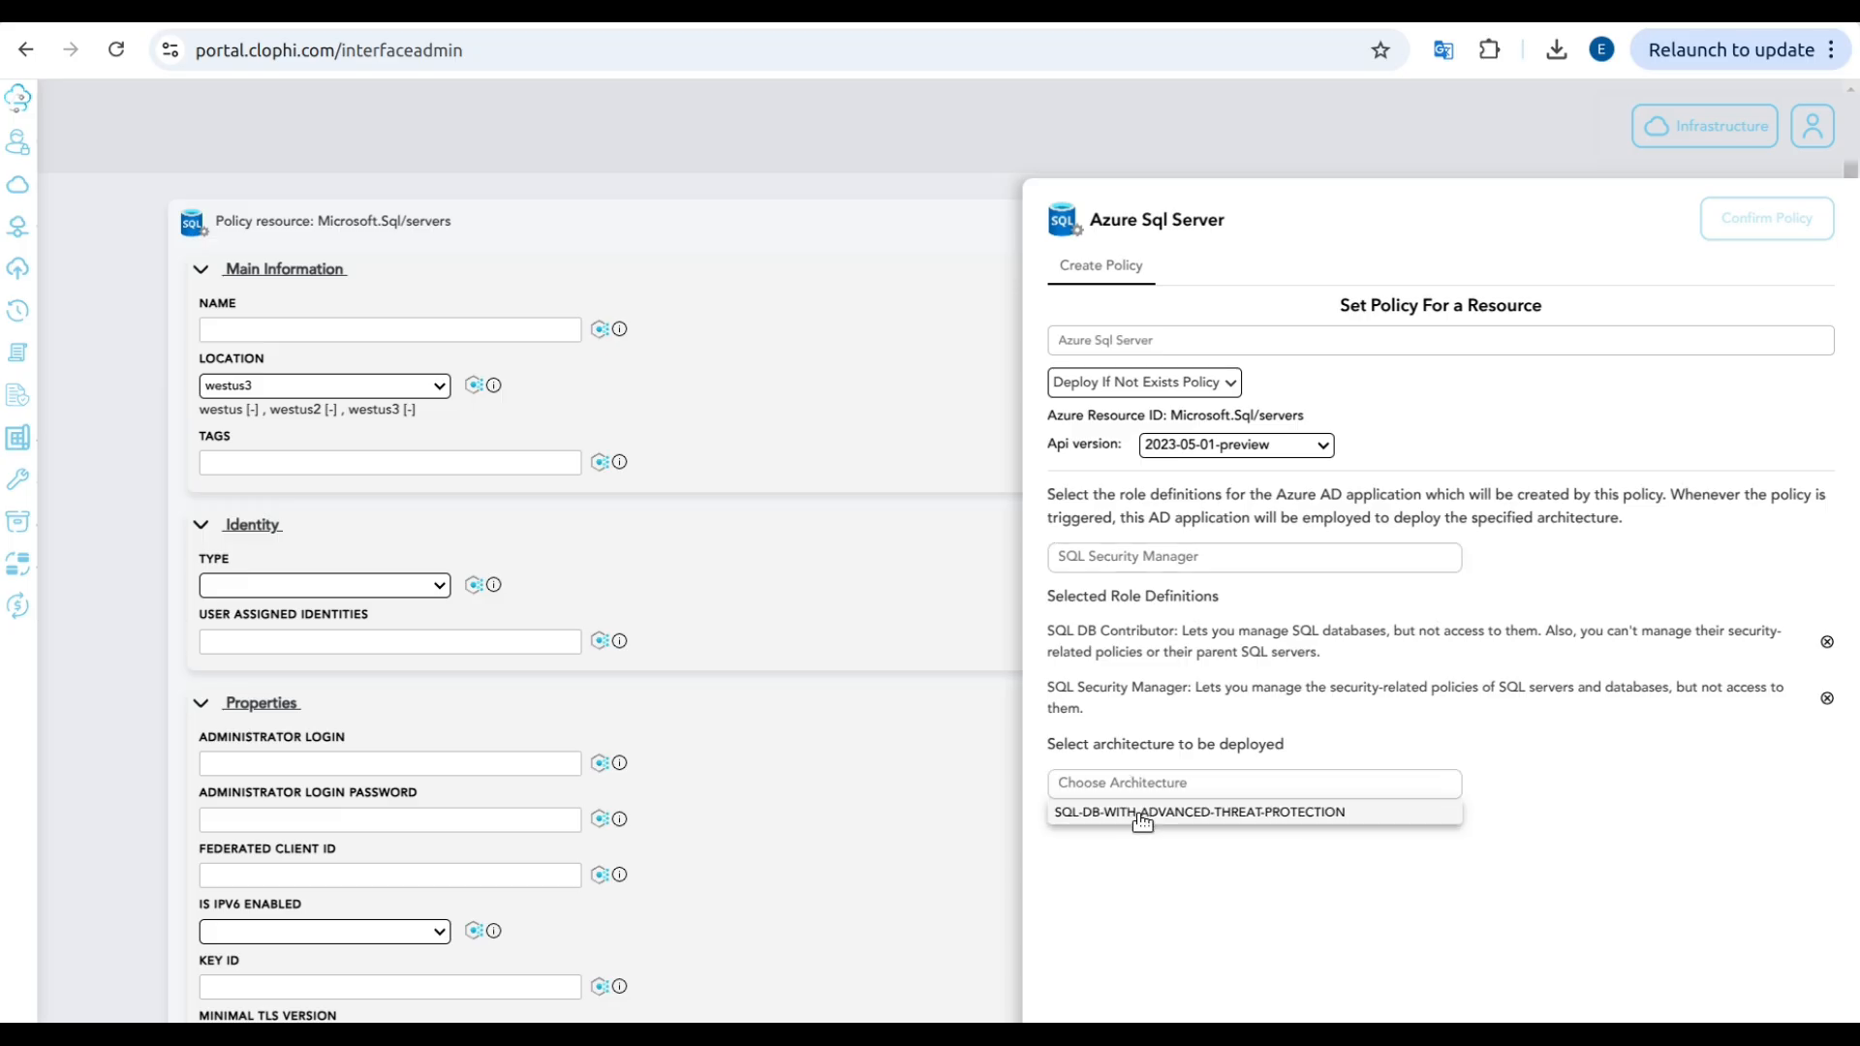
click(1139, 811)
Step: Add an existence condition for the clophi-db database requiring its SKU family to equal Gen5
scroll(1663, 925, down, 2)
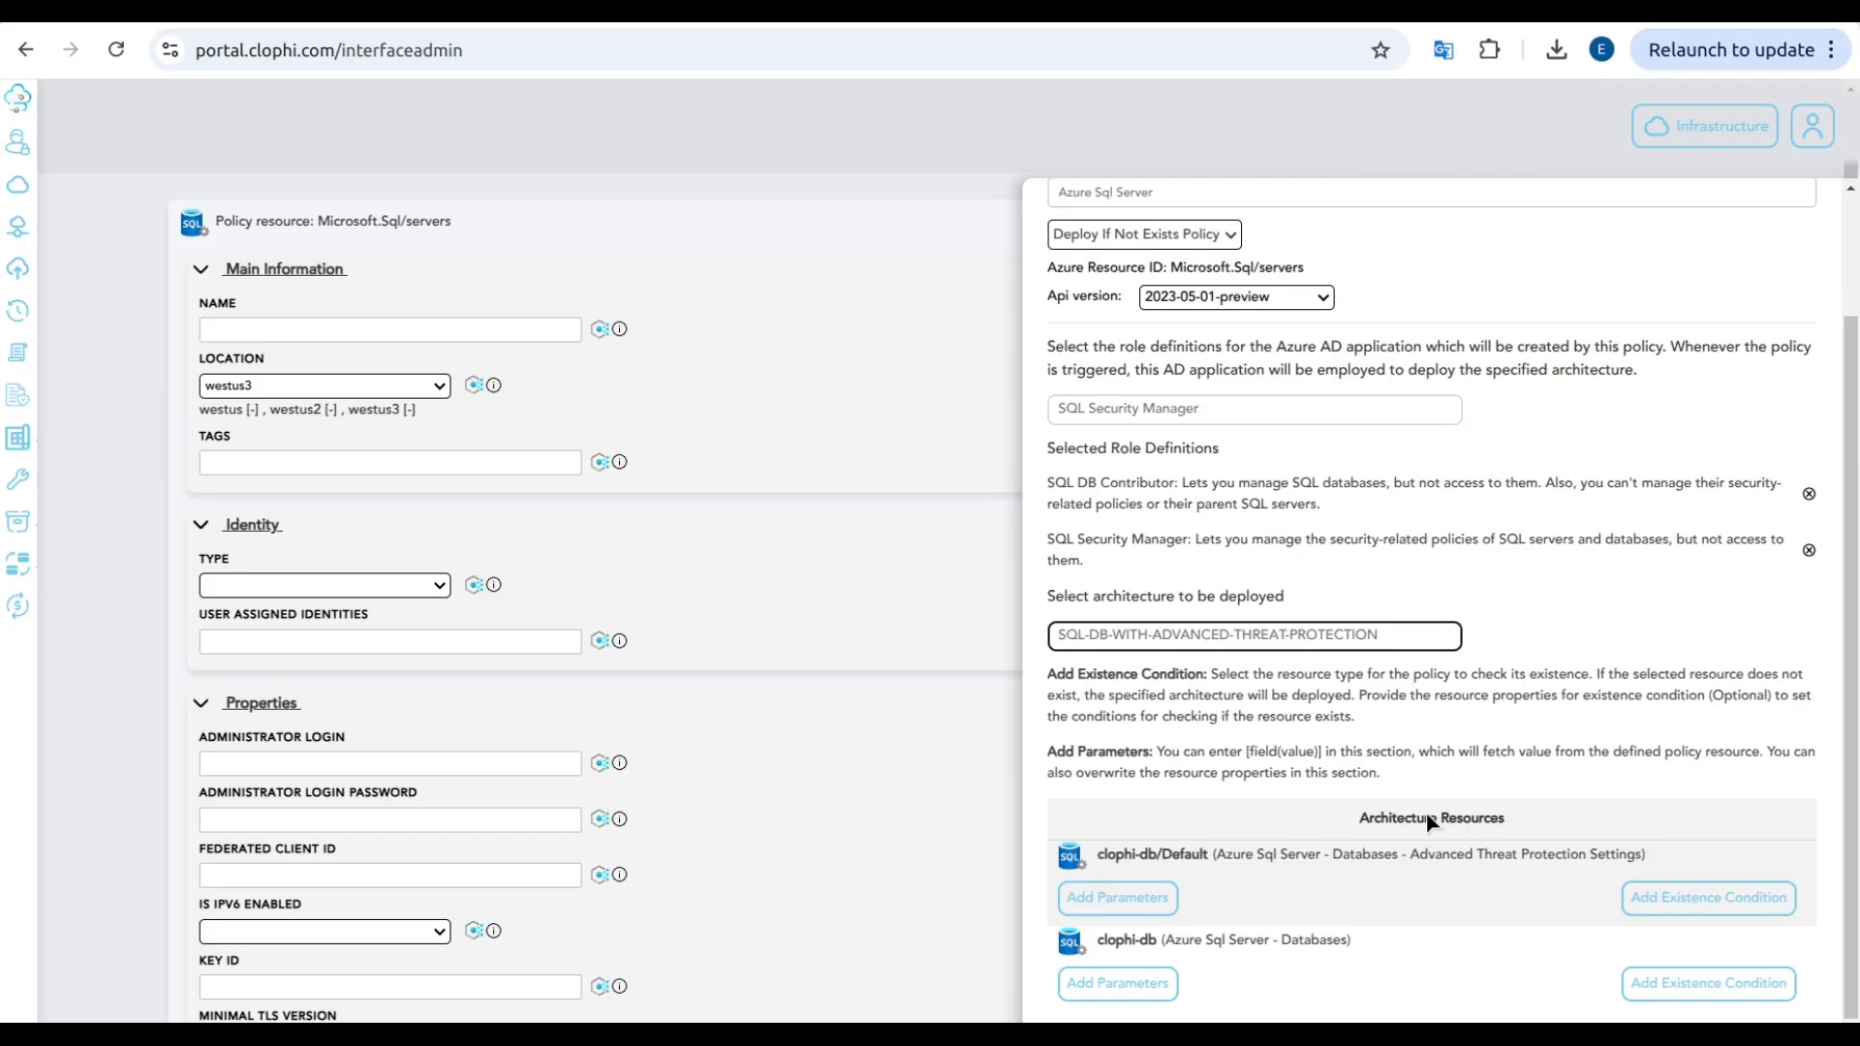
click(1722, 986)
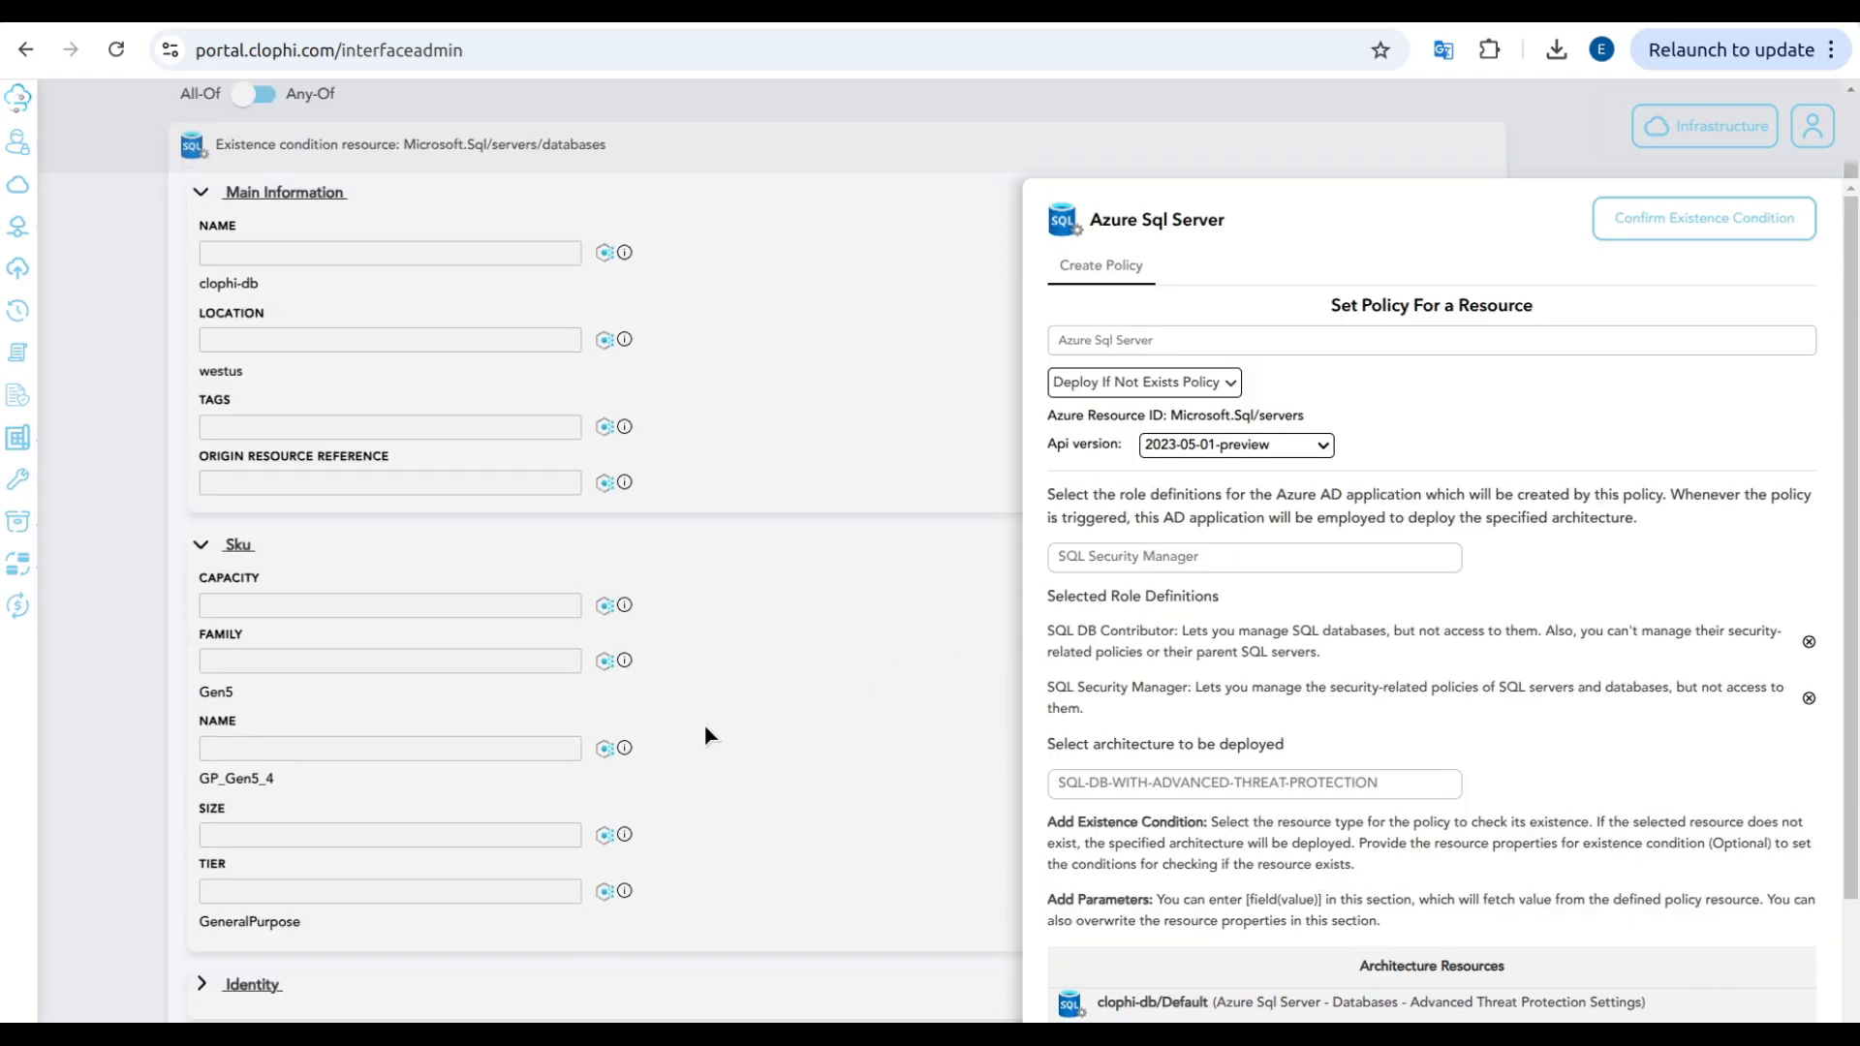
click(602, 661)
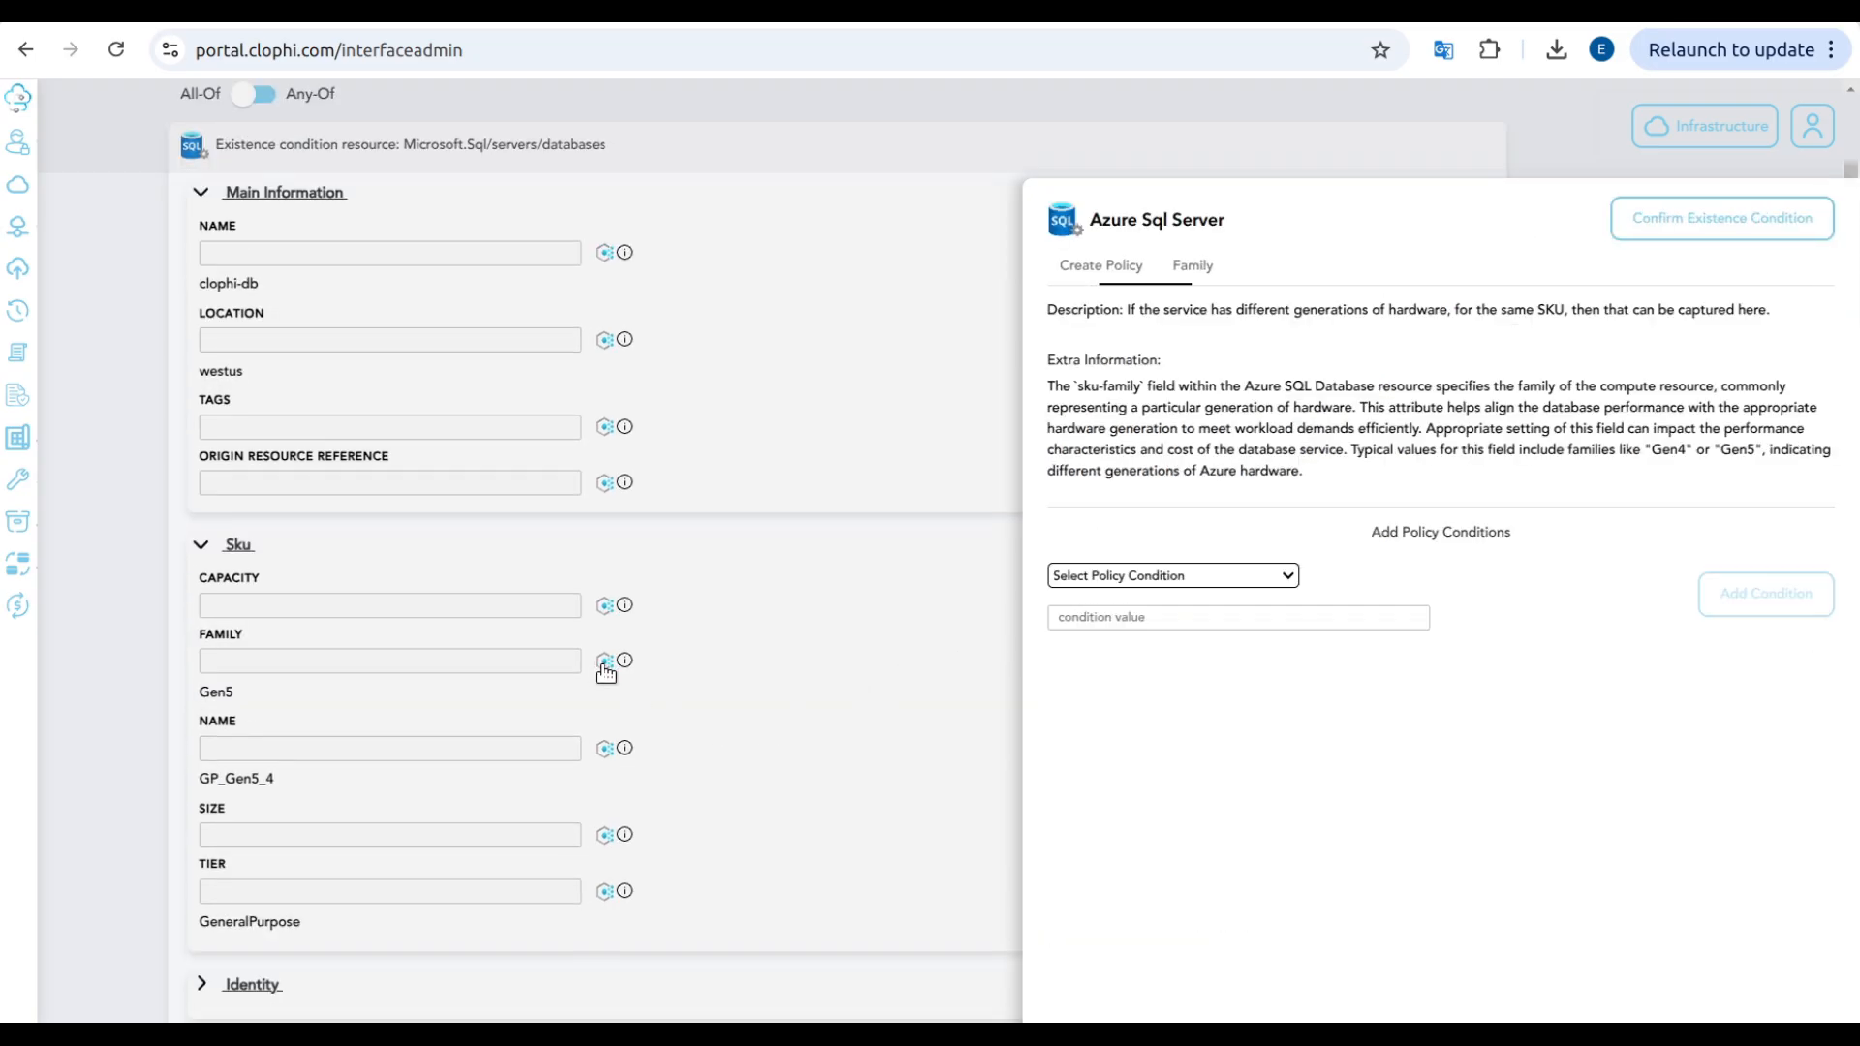
click(1177, 574)
click(1139, 56)
click(1142, 654)
text(Gen)
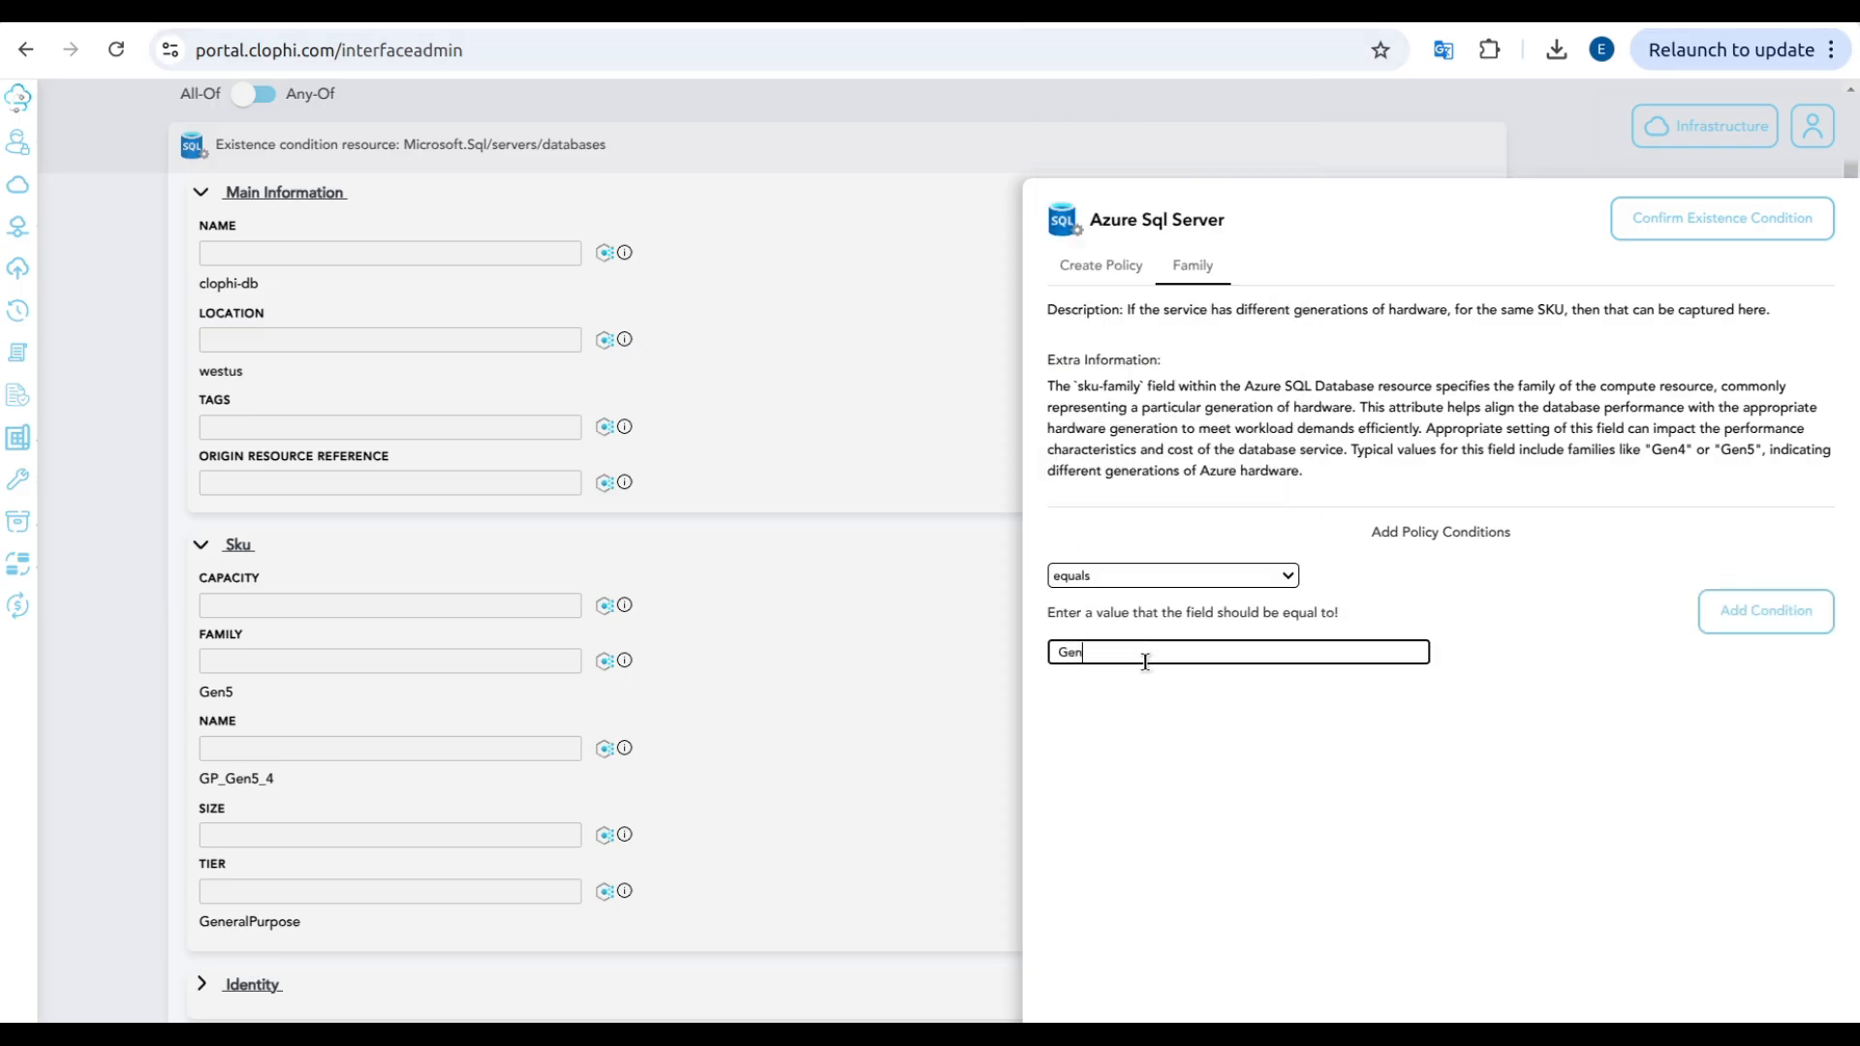
text(5)
click(1782, 612)
click(1785, 722)
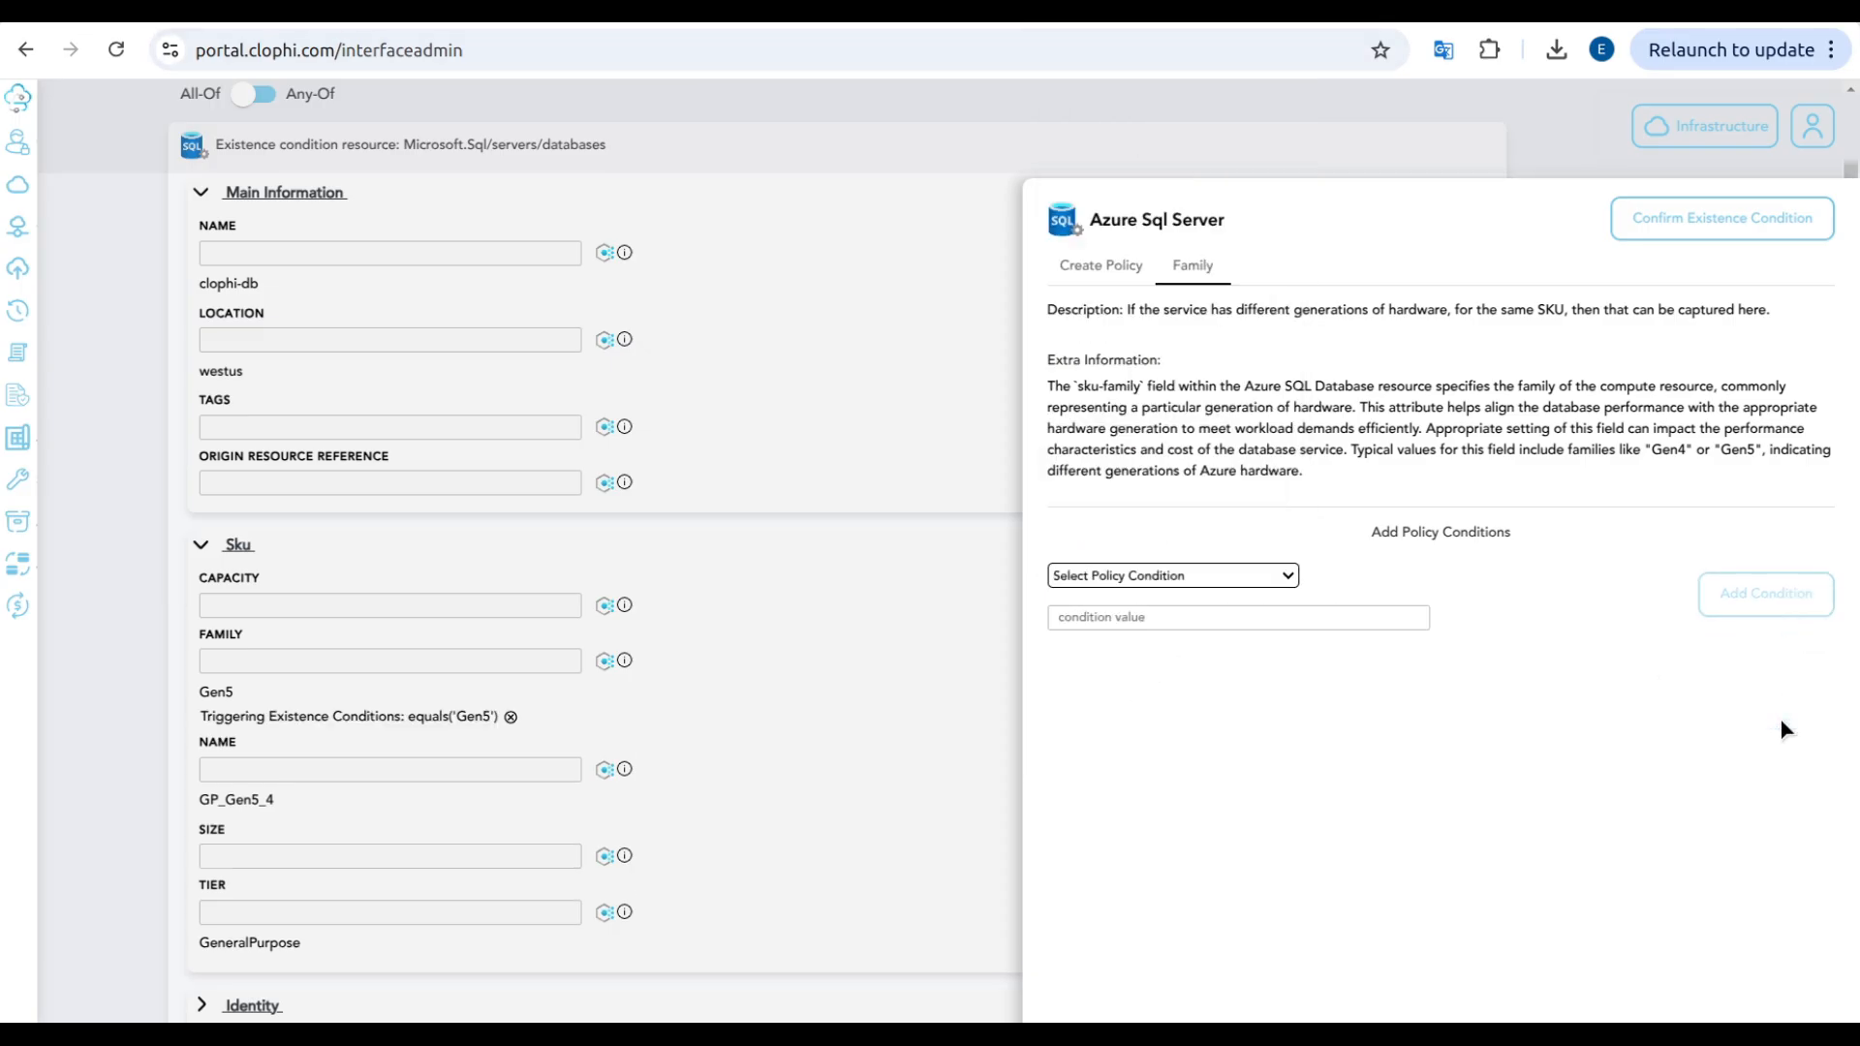
Step: Add a condition requiring the database's SKU tier to equal GeneralPurpose and confirm the existence condition
click(603, 912)
click(1211, 559)
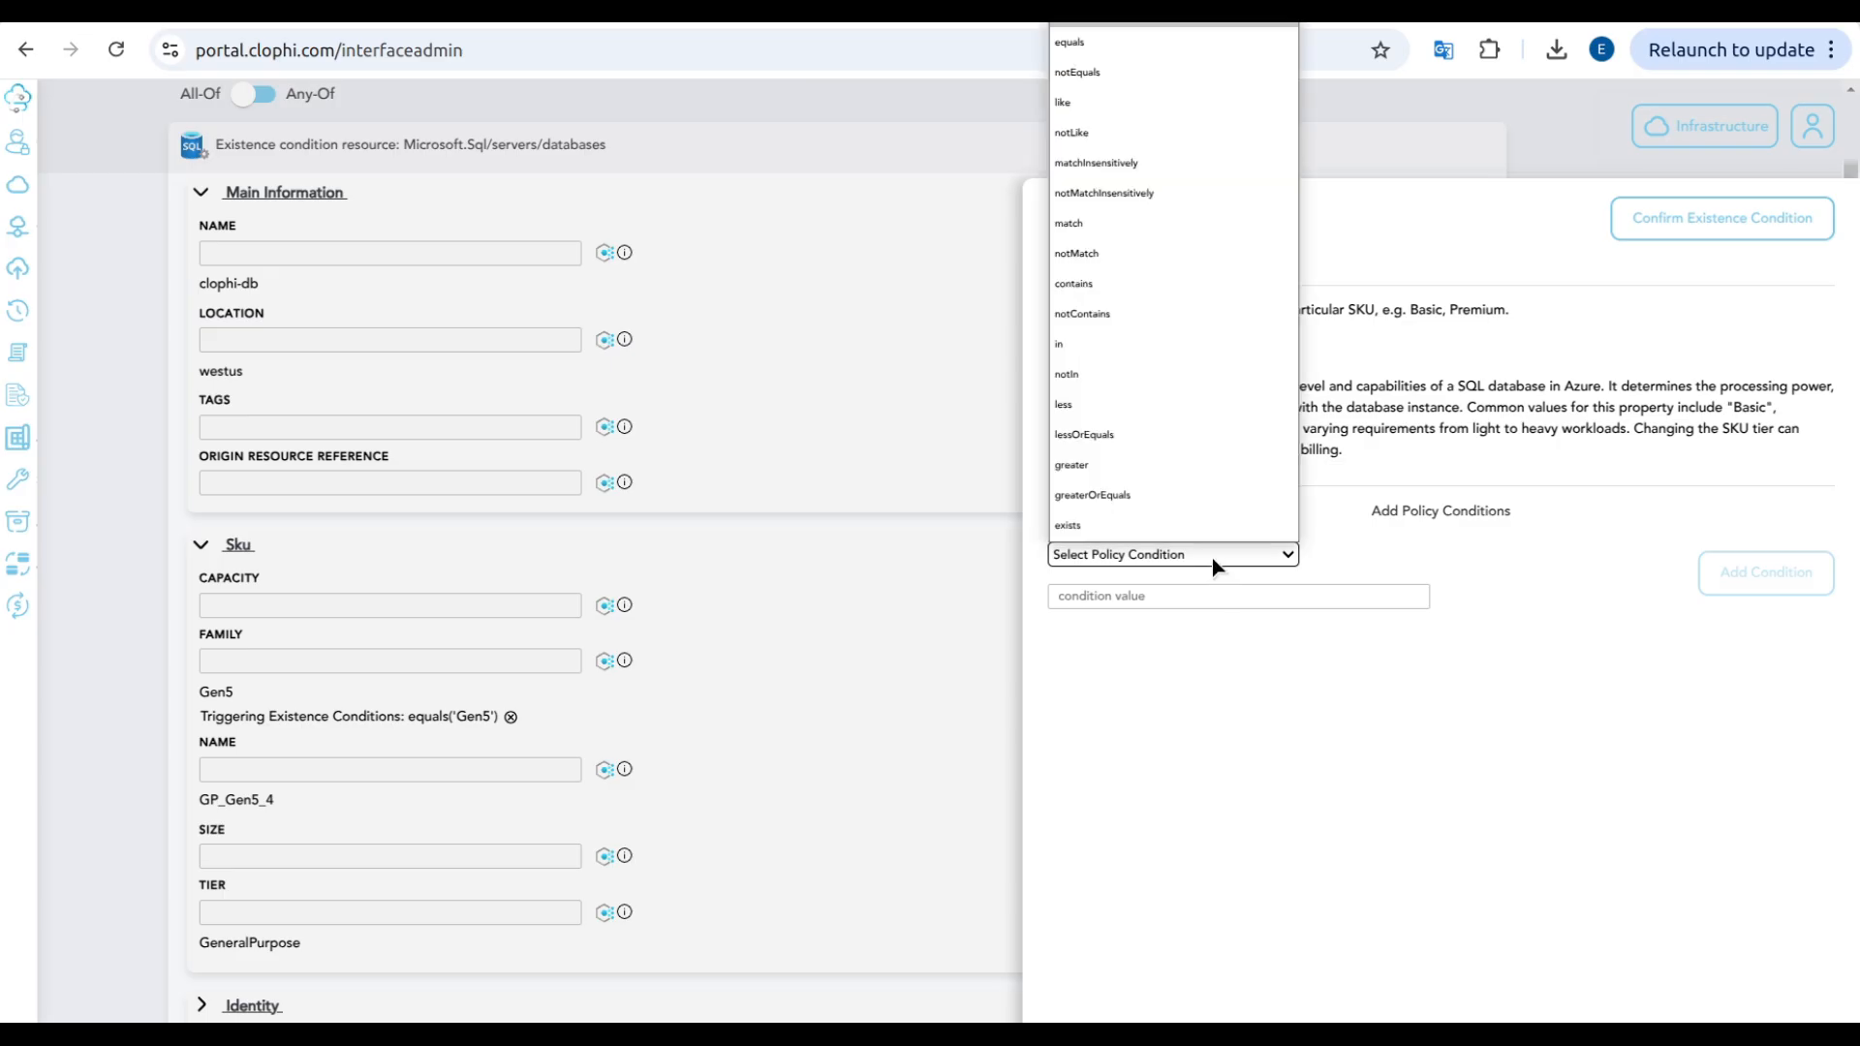
click(1141, 43)
click(1169, 628)
text(Gener)
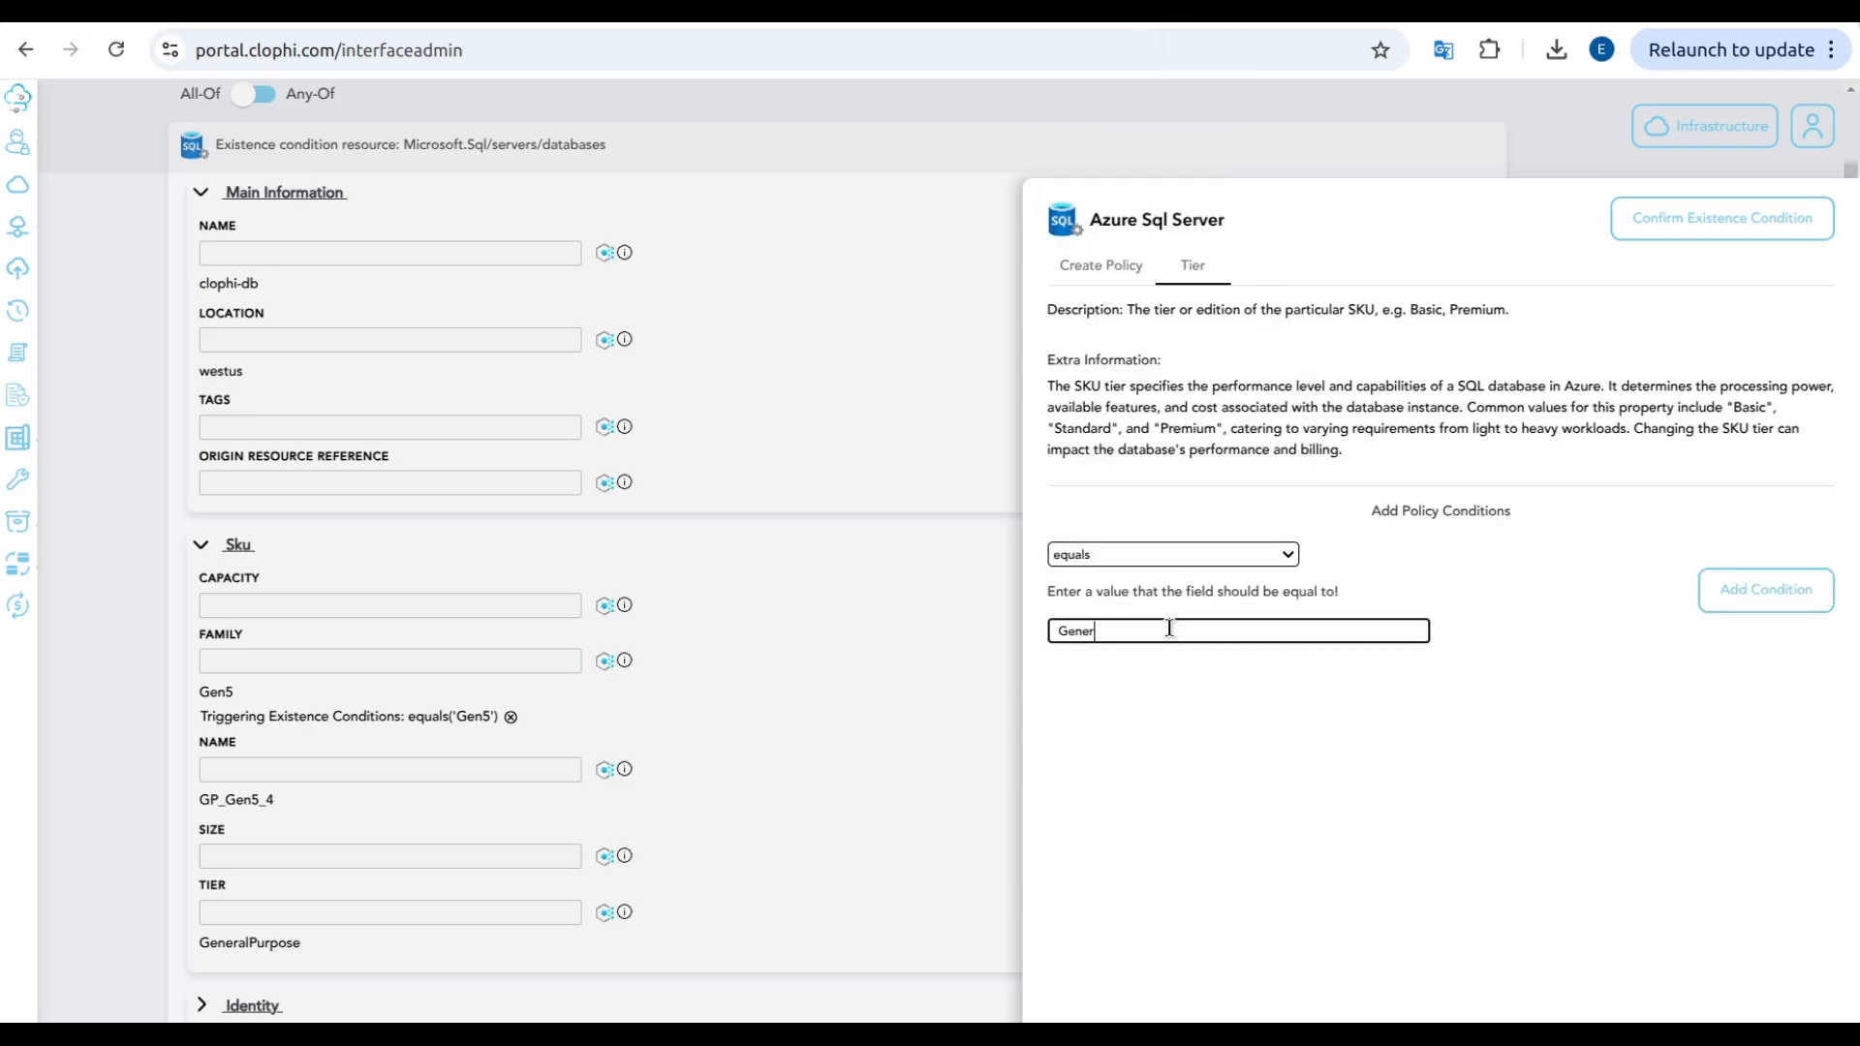
text(alPurpose)
click(1734, 606)
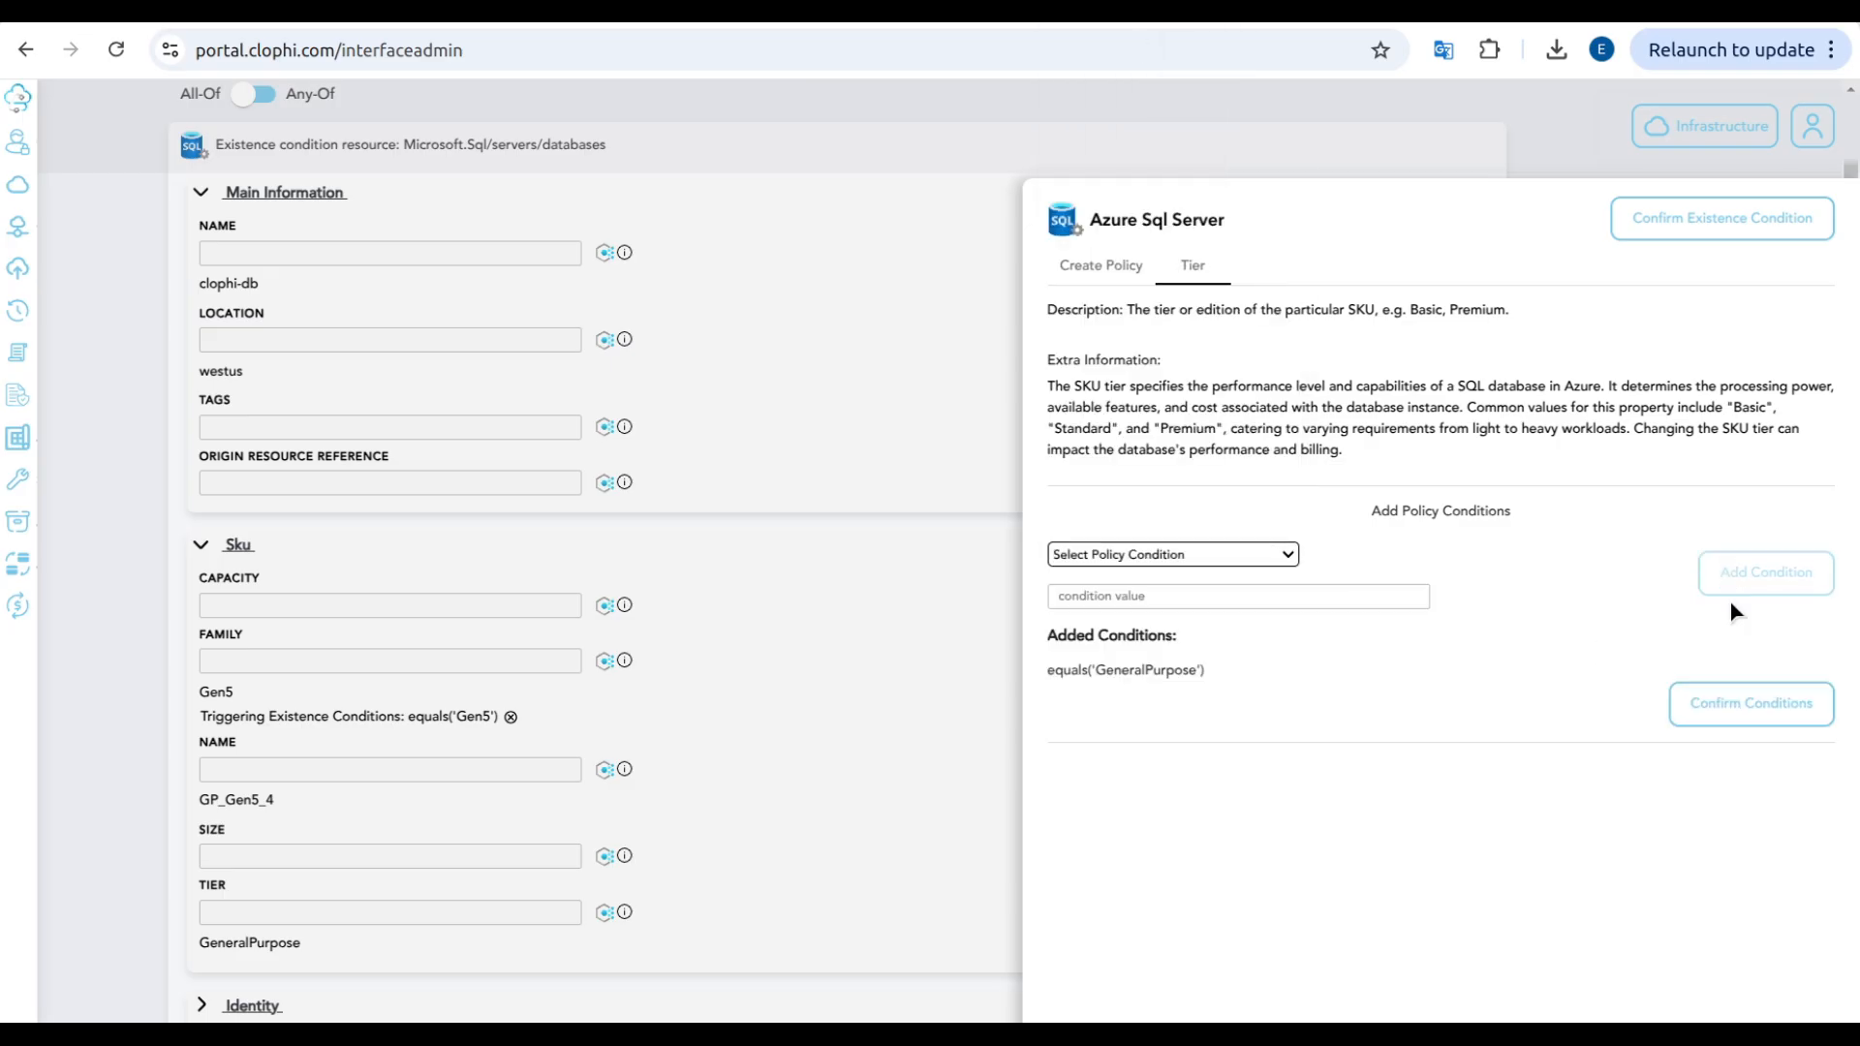
click(1719, 704)
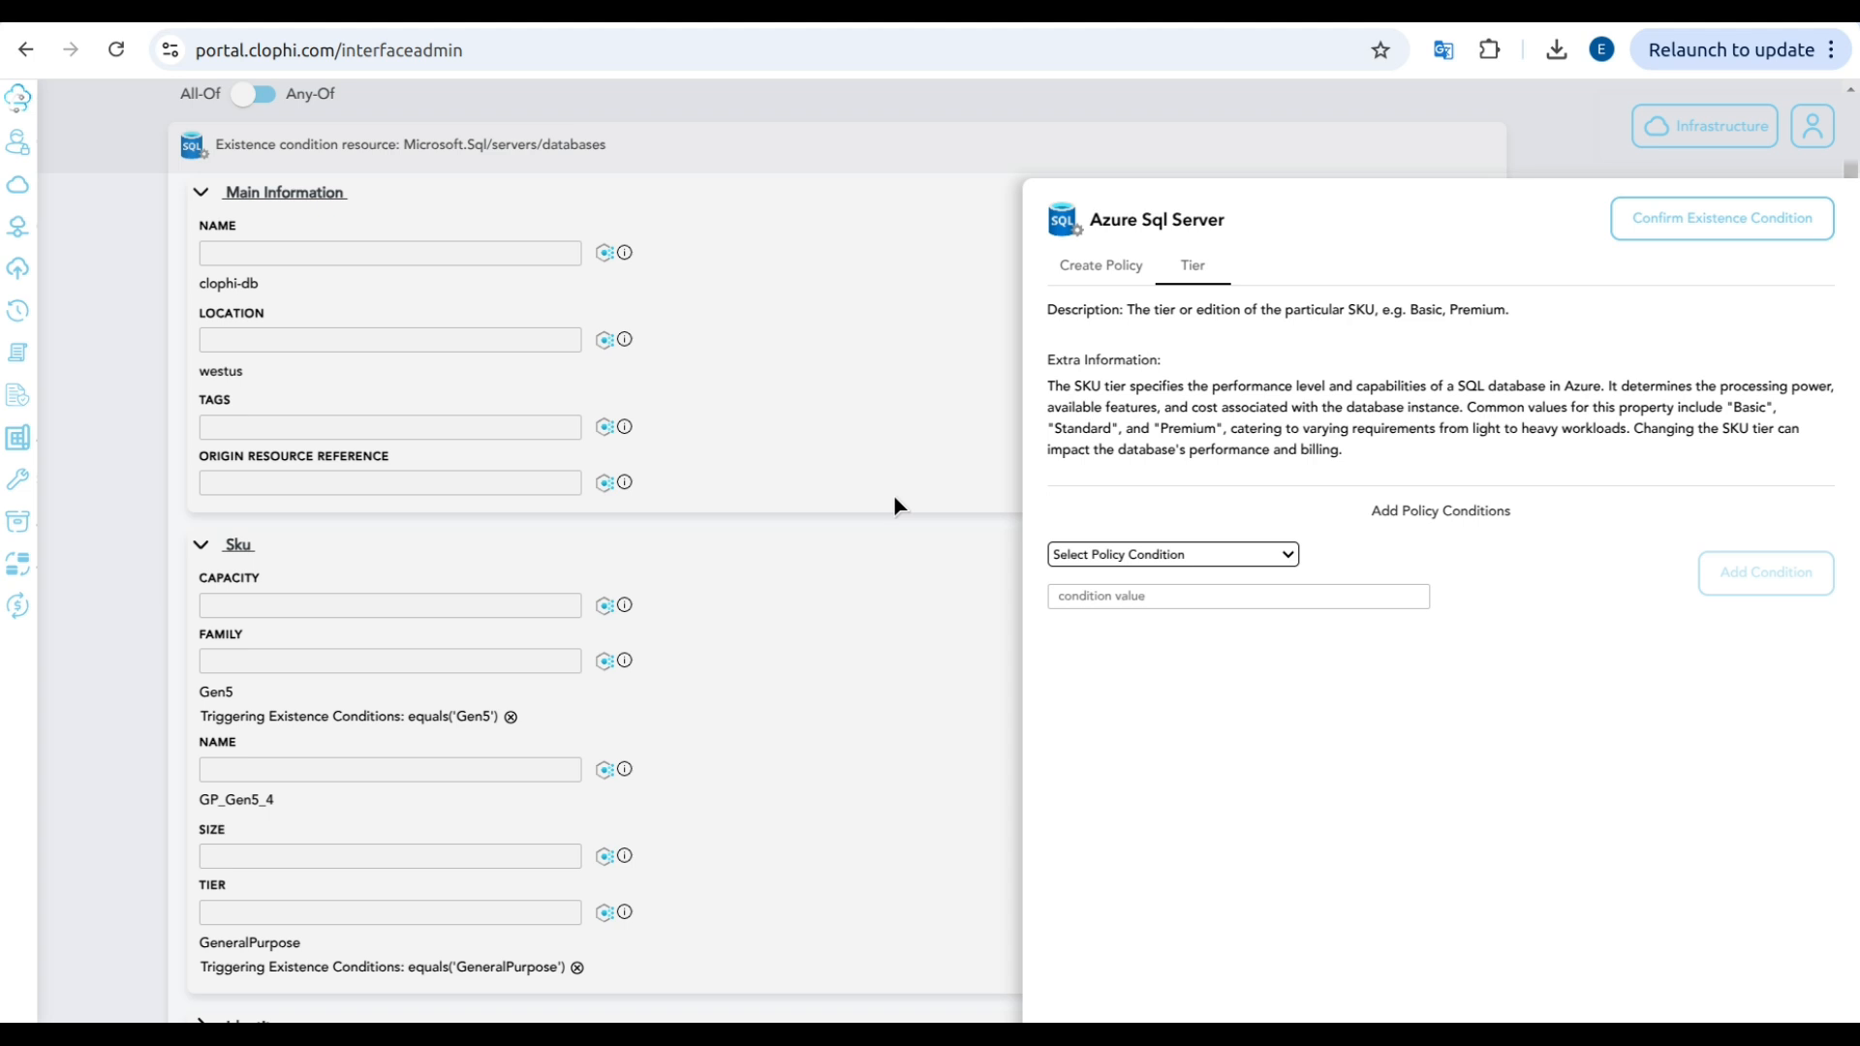
scroll(736, 407, up, 1)
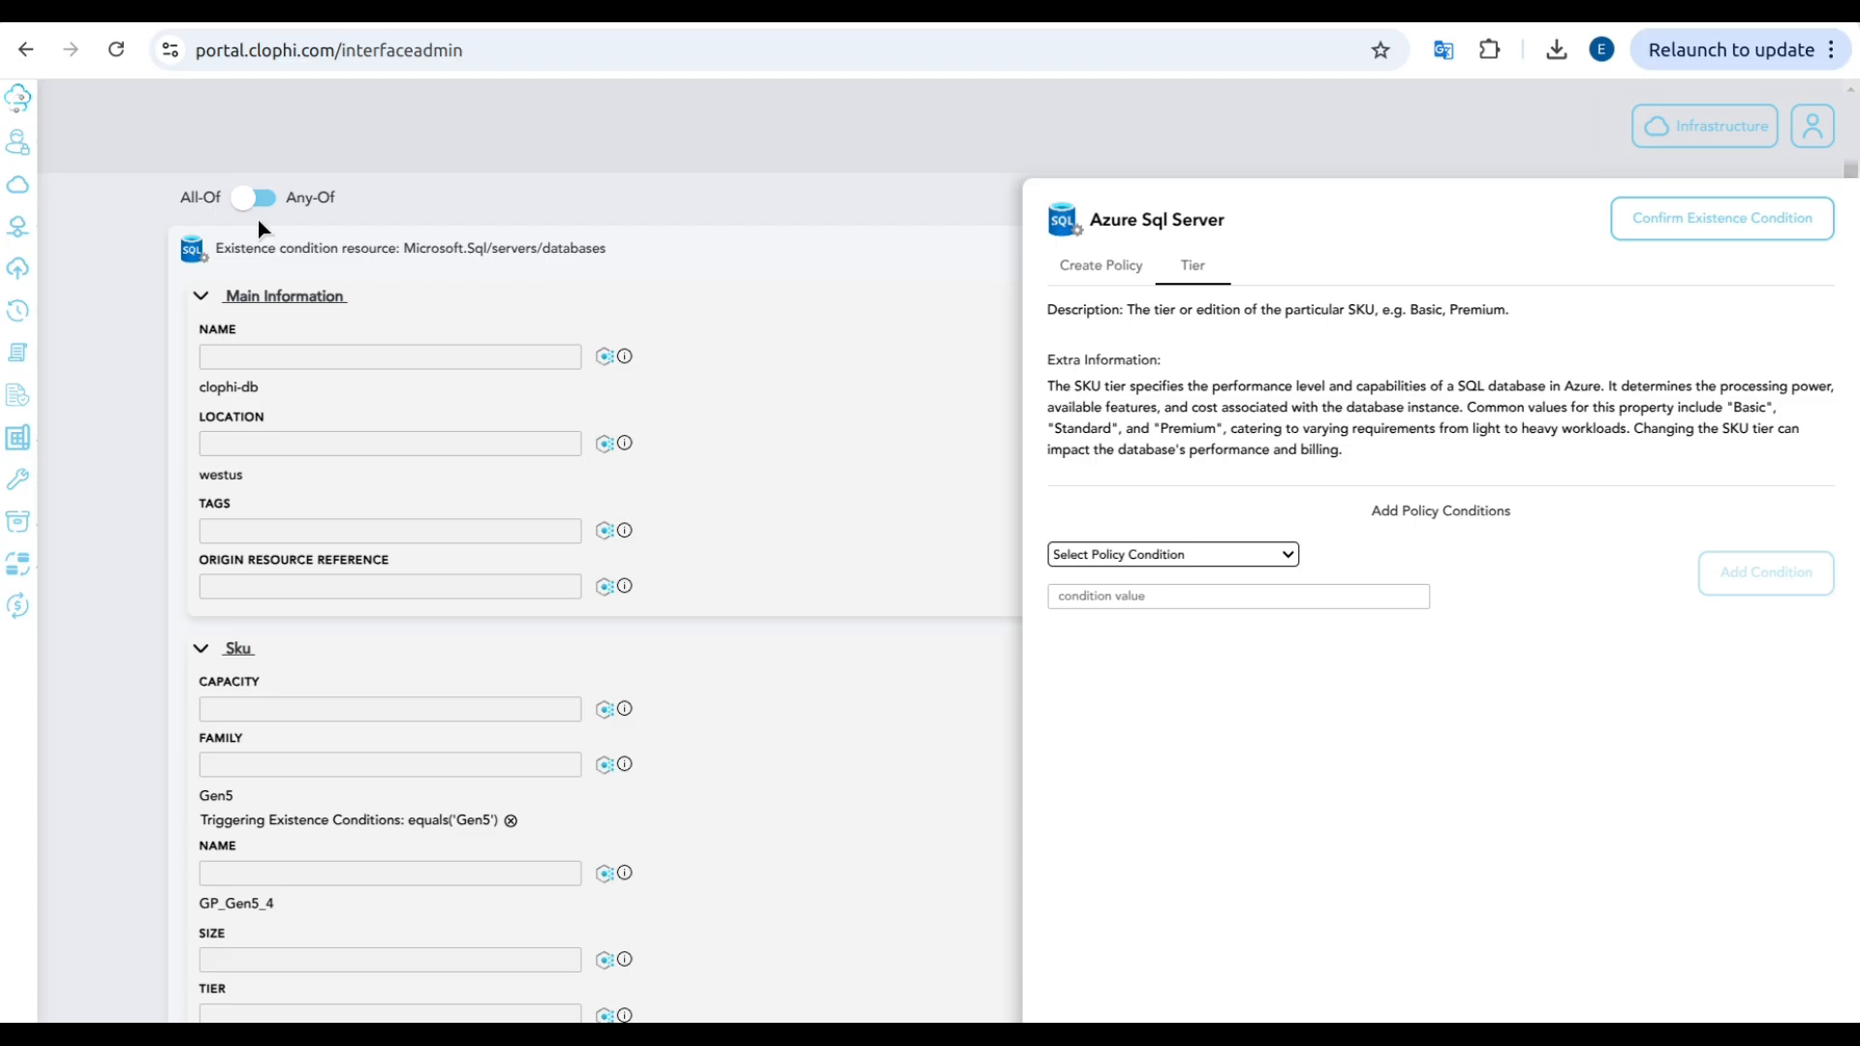
click(1751, 227)
Step: Set the clophi-db database's location parameter to [field('location')] and confirm the parameters
scroll(1468, 630, down, 2)
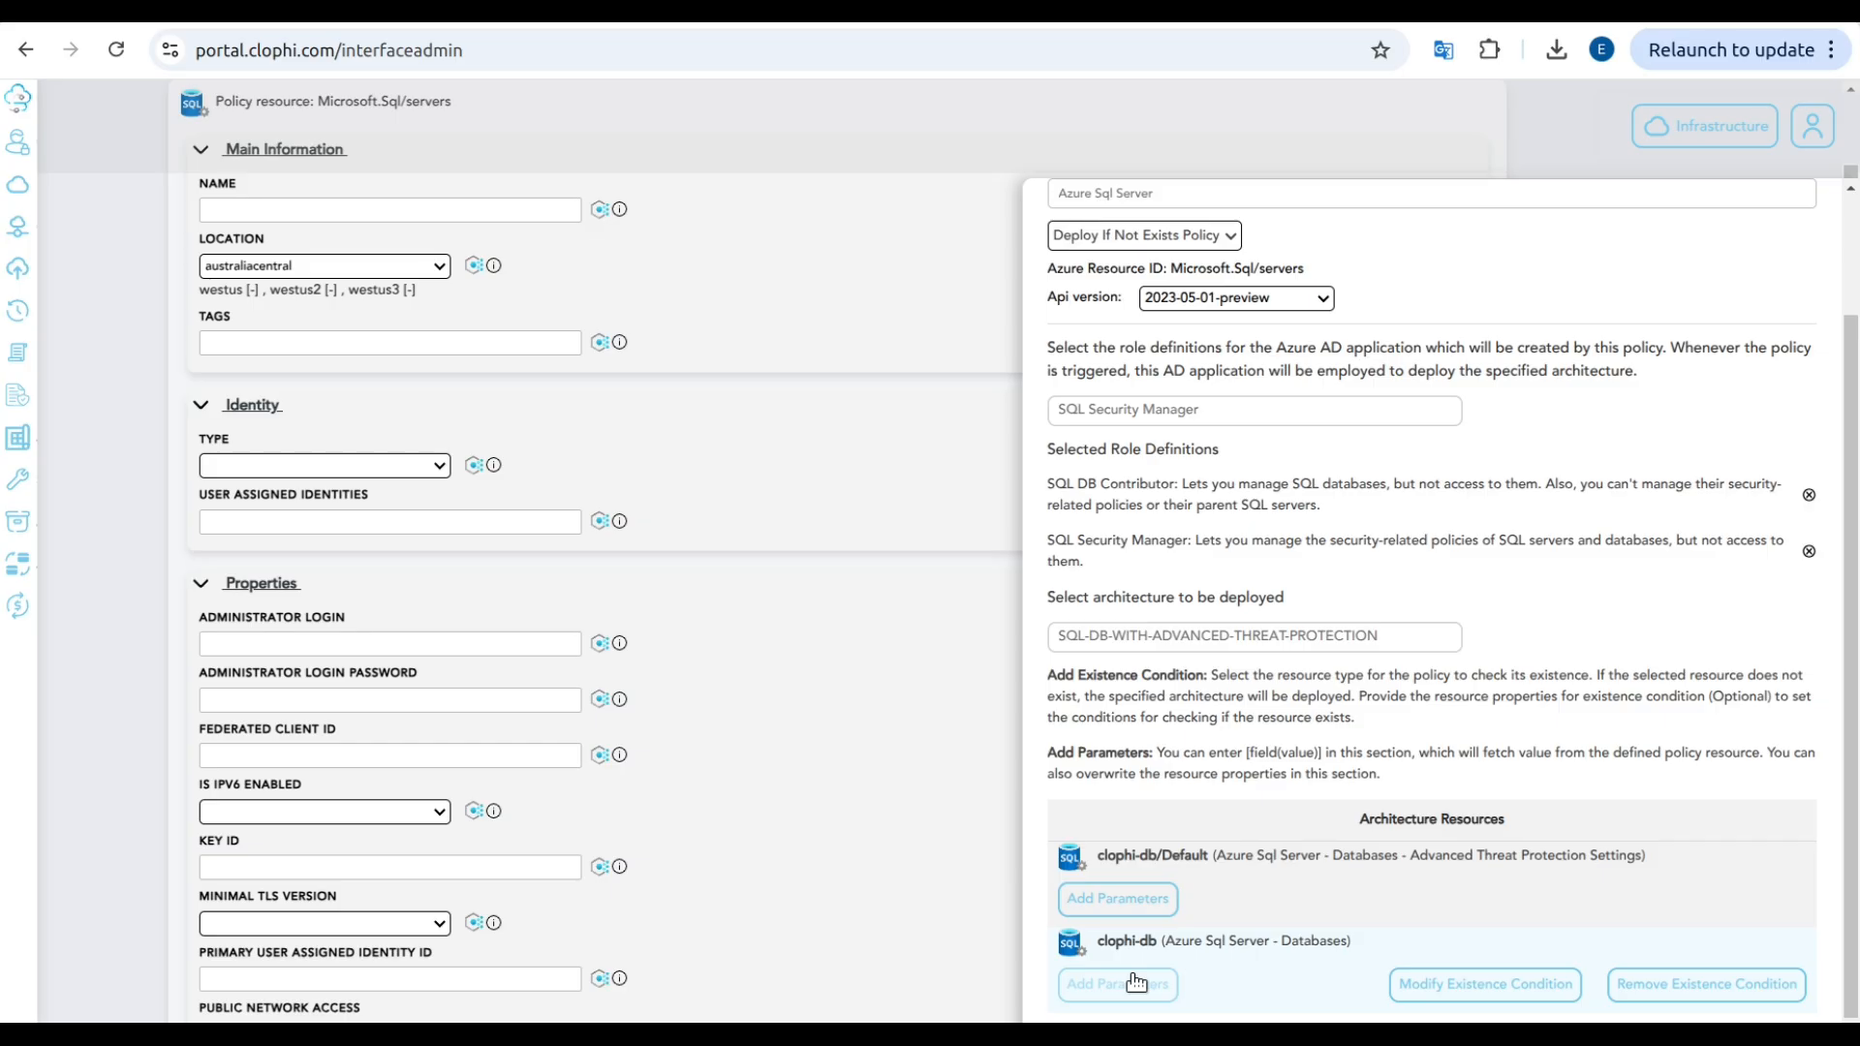
click(1136, 981)
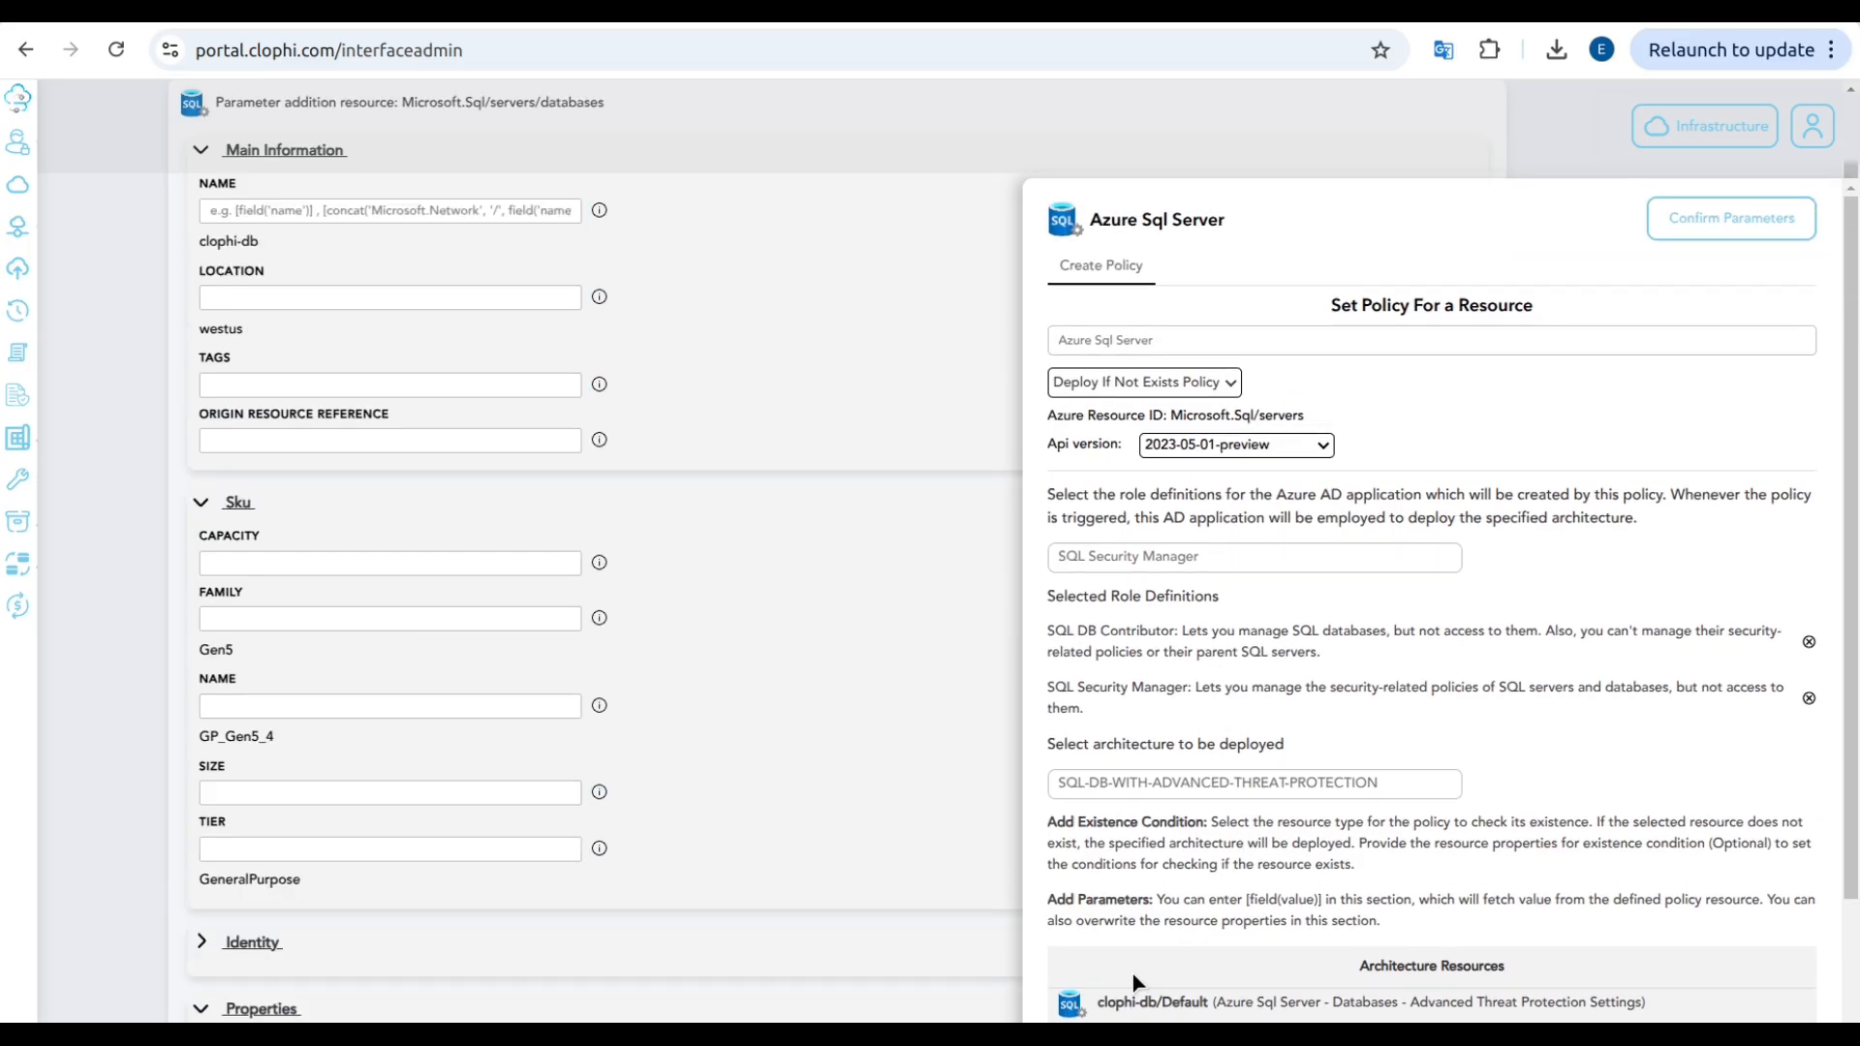
click(435, 296)
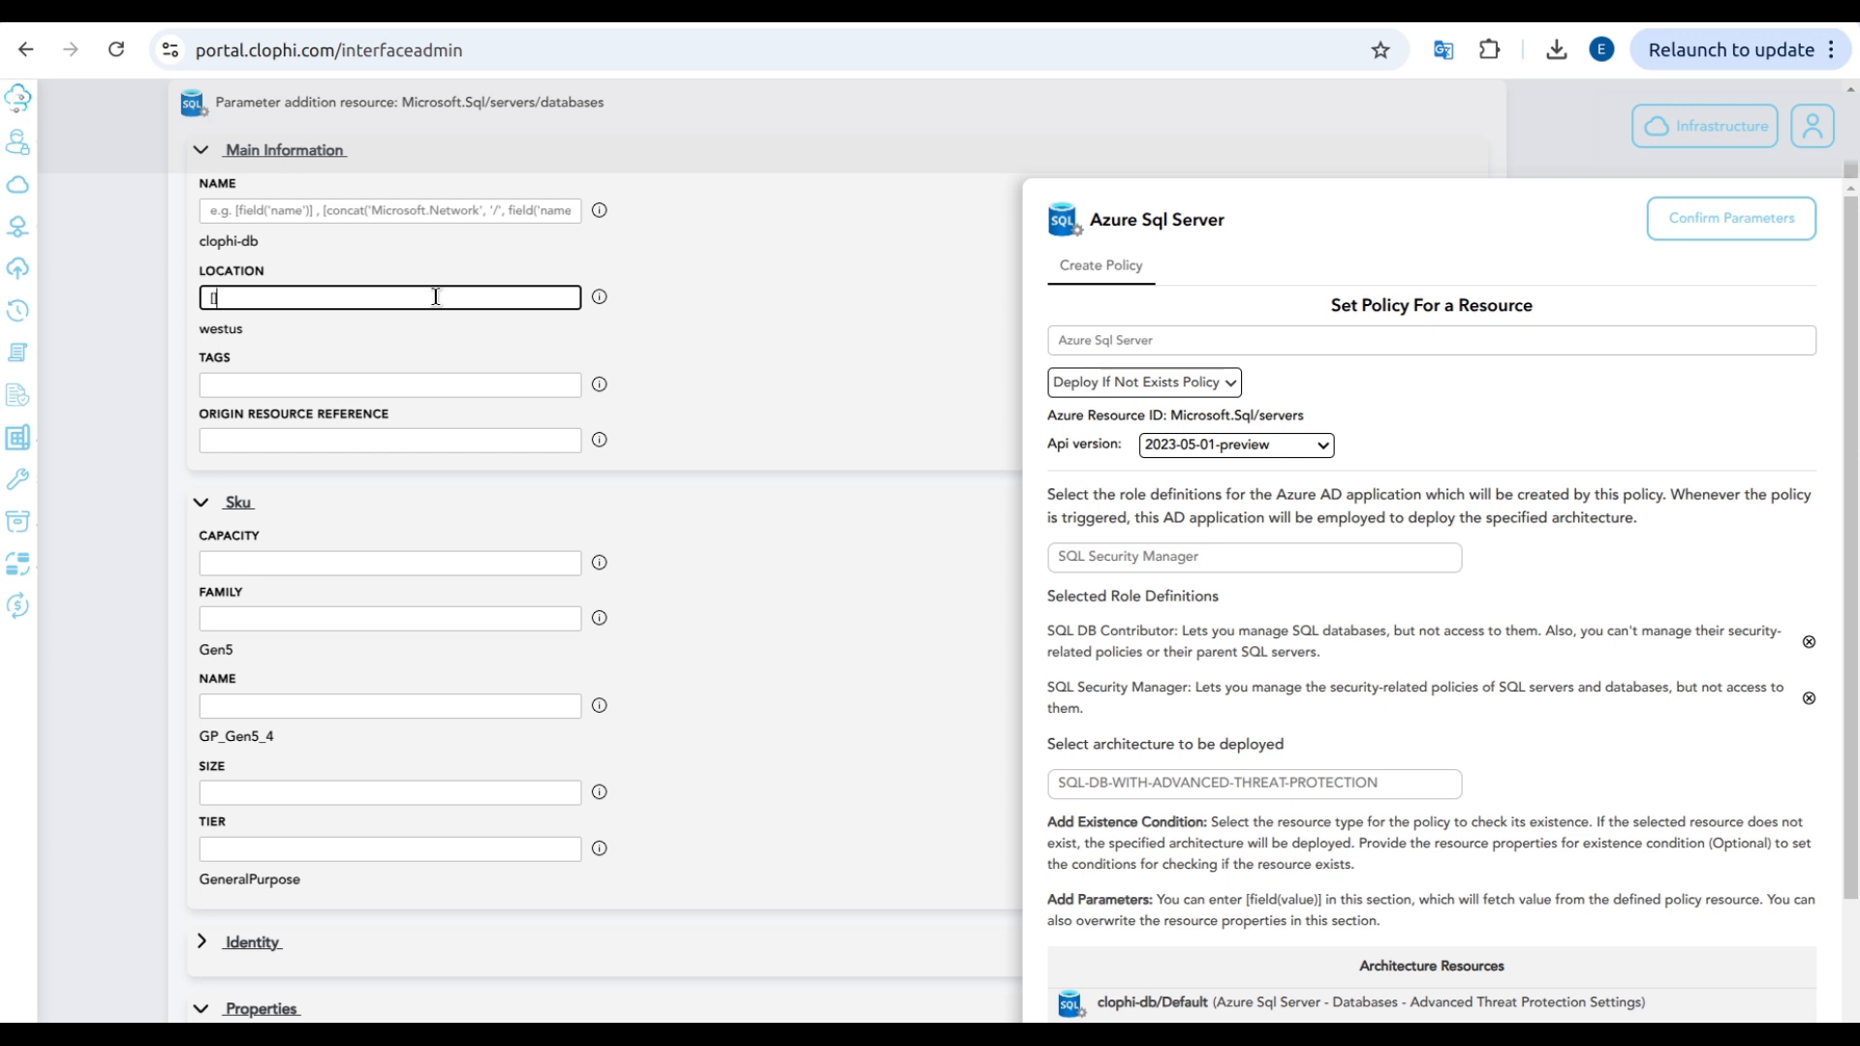
text([field(')]location')
click(1729, 223)
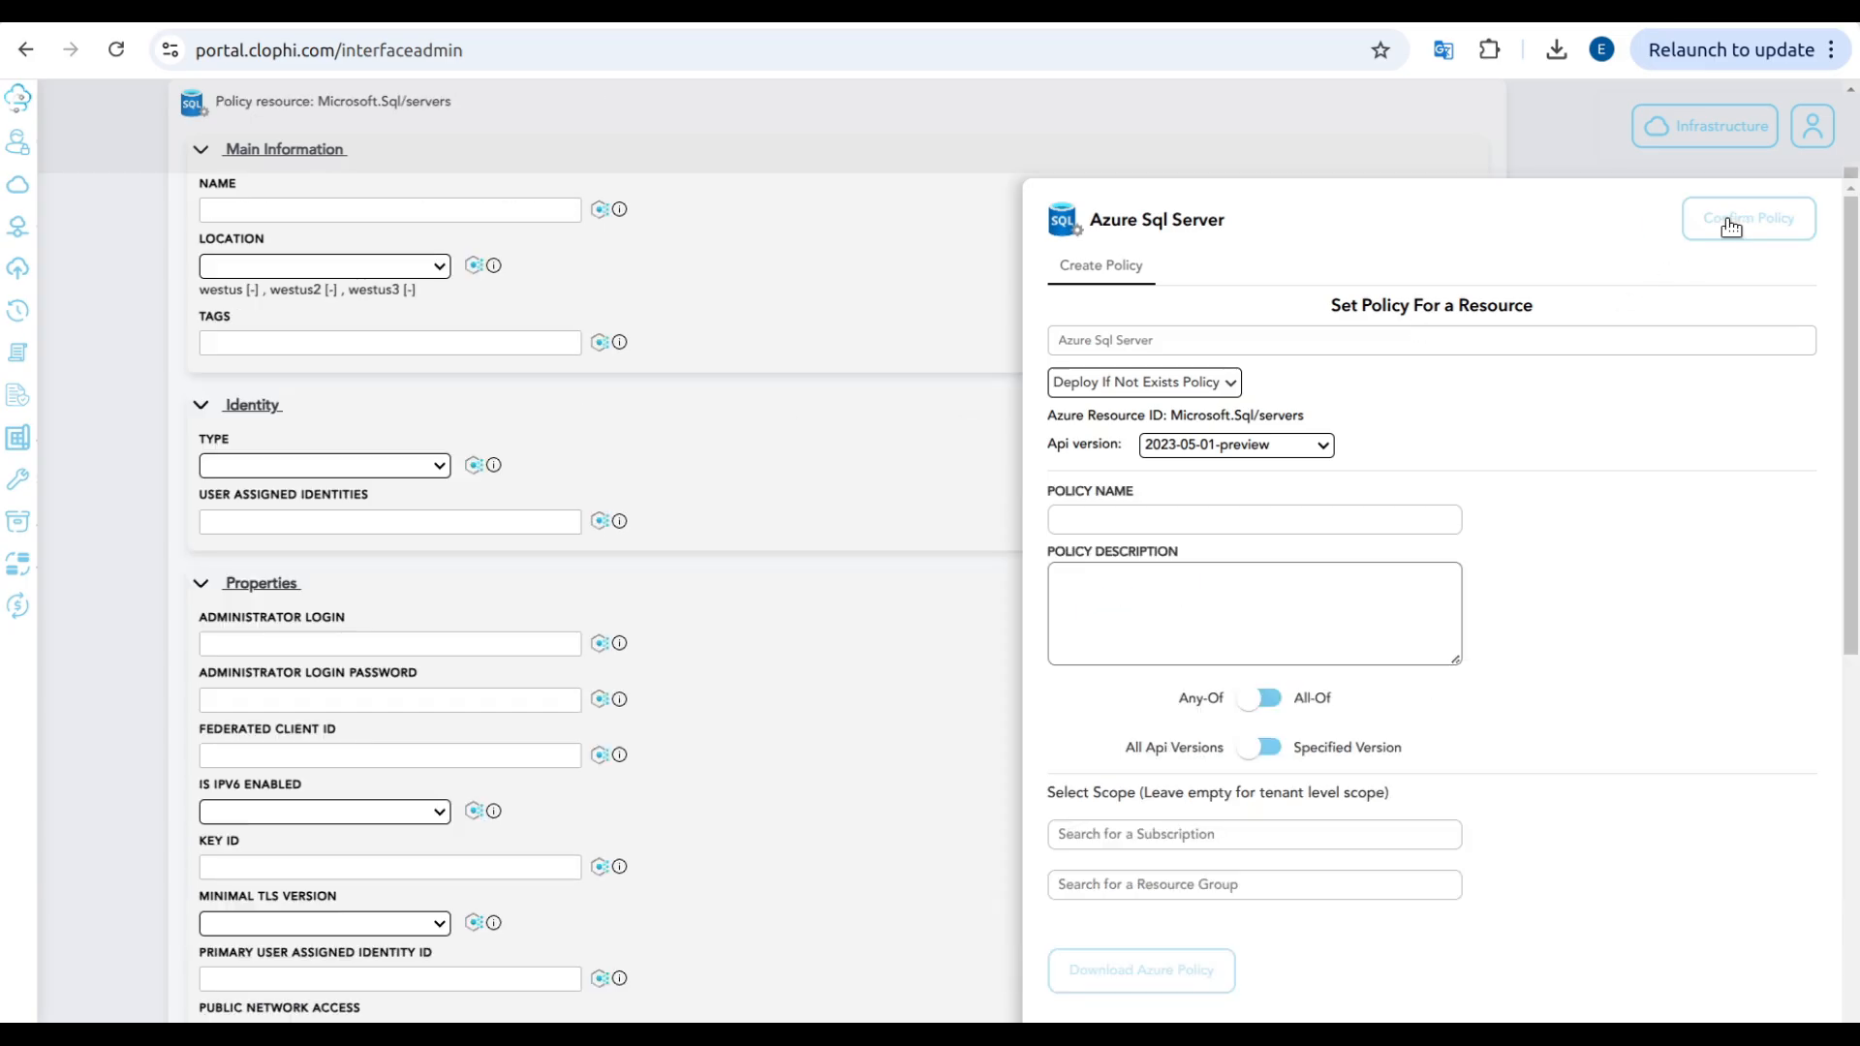
Step: Name the policy "Deploy SQL DB with Advanced Threat Protection if not exists"
click(1348, 516)
text(Deploy SQL)
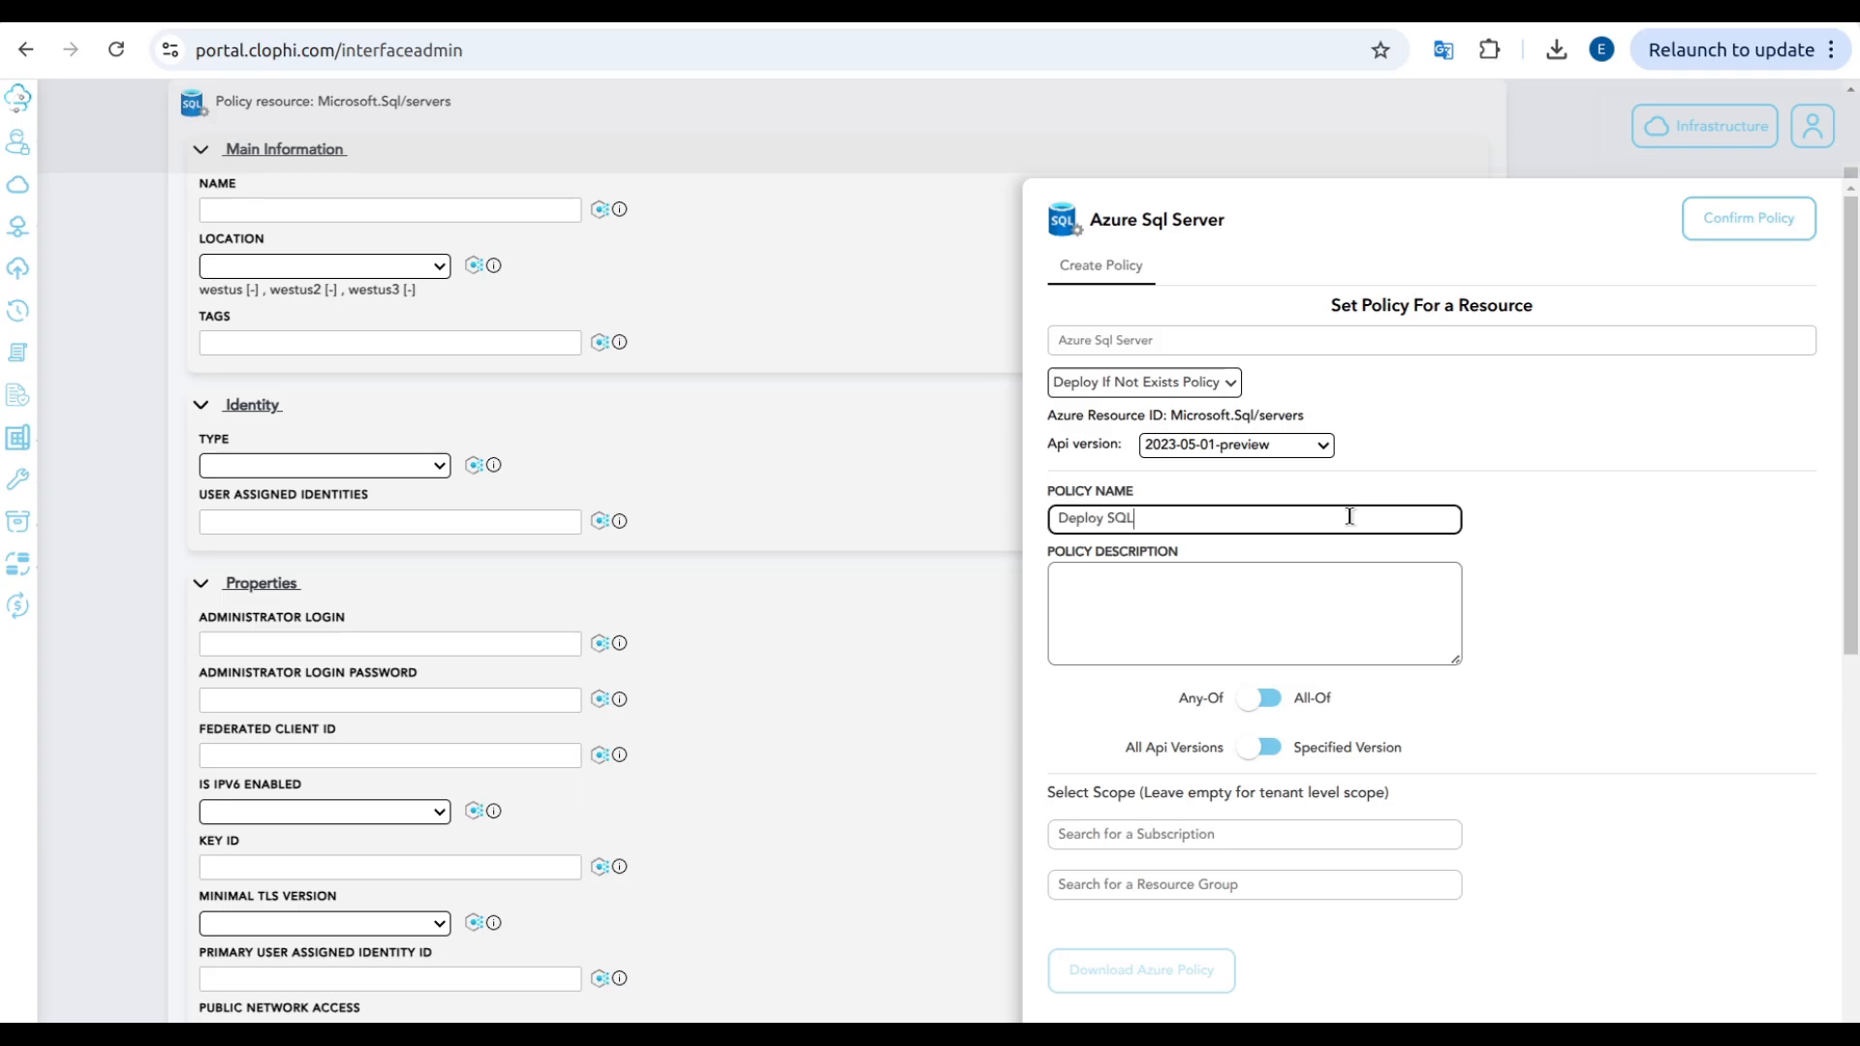
text( DB with Advanced Threat protection)
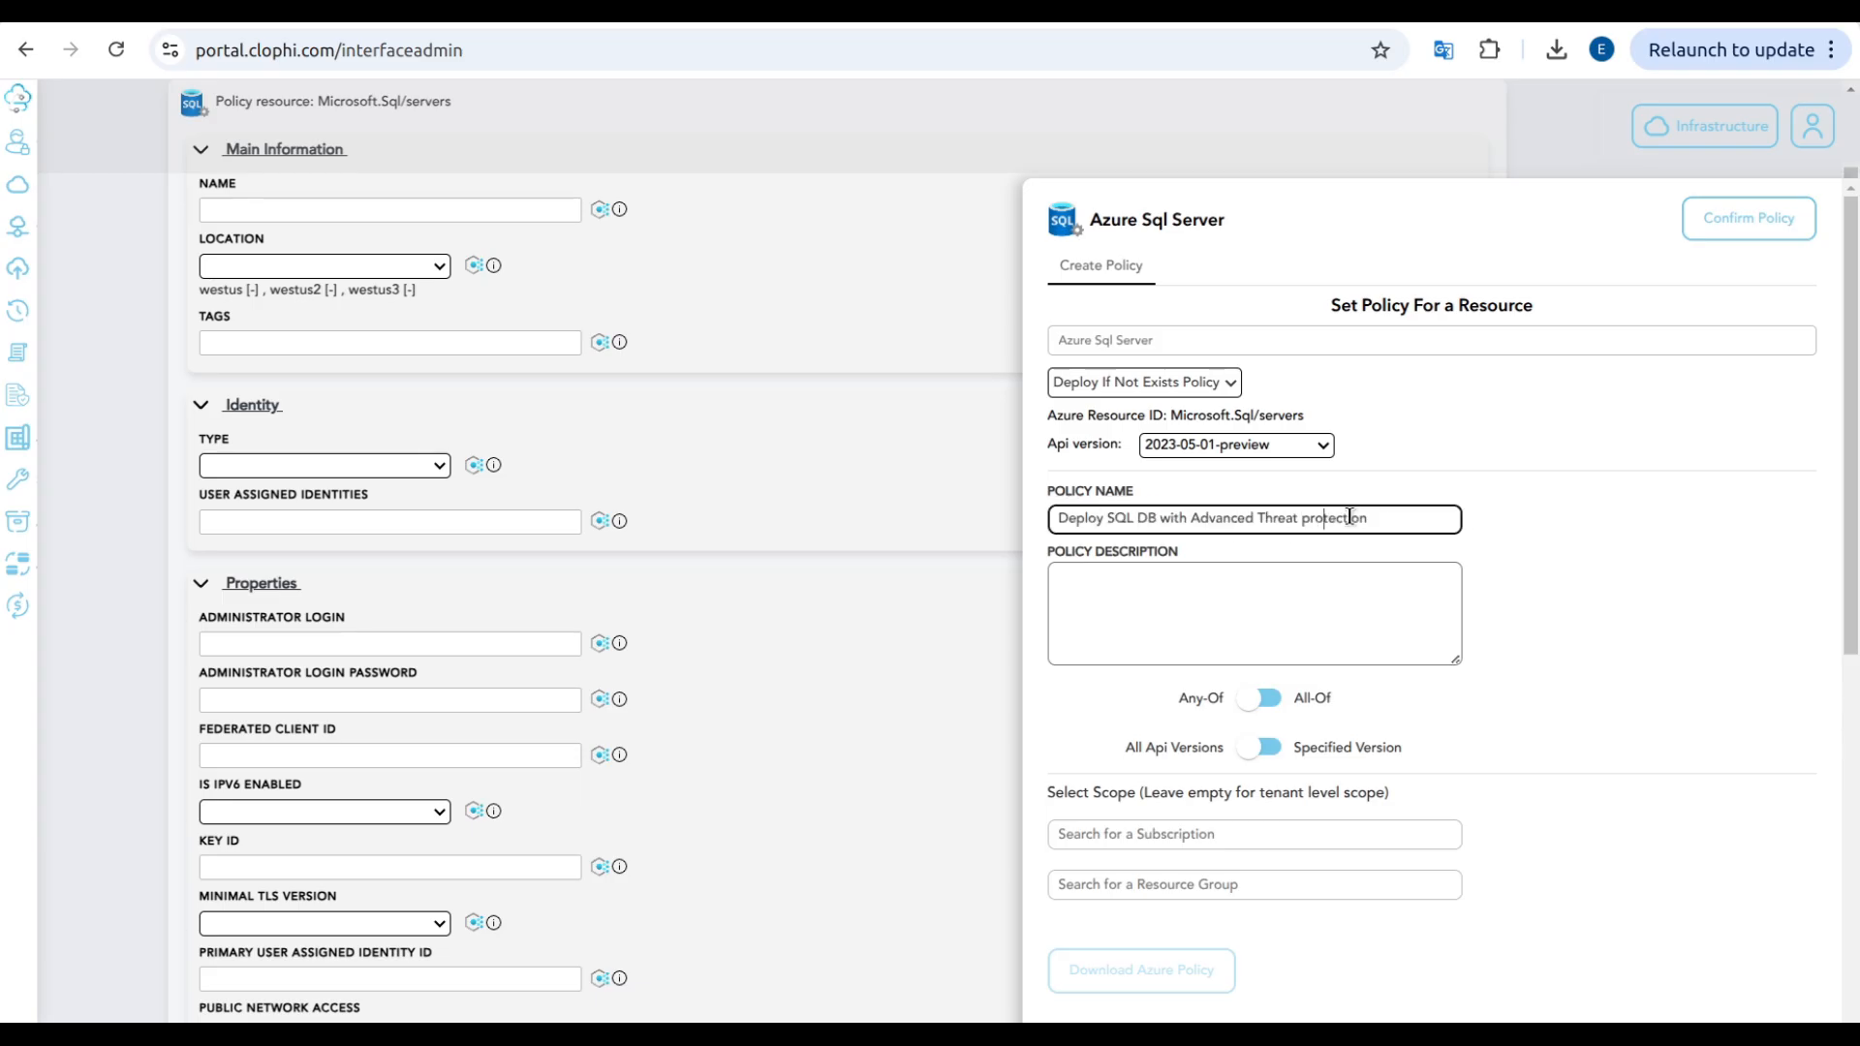
double_click(1349, 518)
text(Protection if not exists)
Step: Enter the description "Ensures SQL servers in westus regions have a General Purpose, Gen5 SQL DB with Advanced Threat Protection Enabled." and choose All-Of matching
click(1218, 593)
text(Ensures SQL servers in westus regions have a General Purpose, Gen5 SQL DB with Advanced Threat Protection Enabled.)
click(1261, 699)
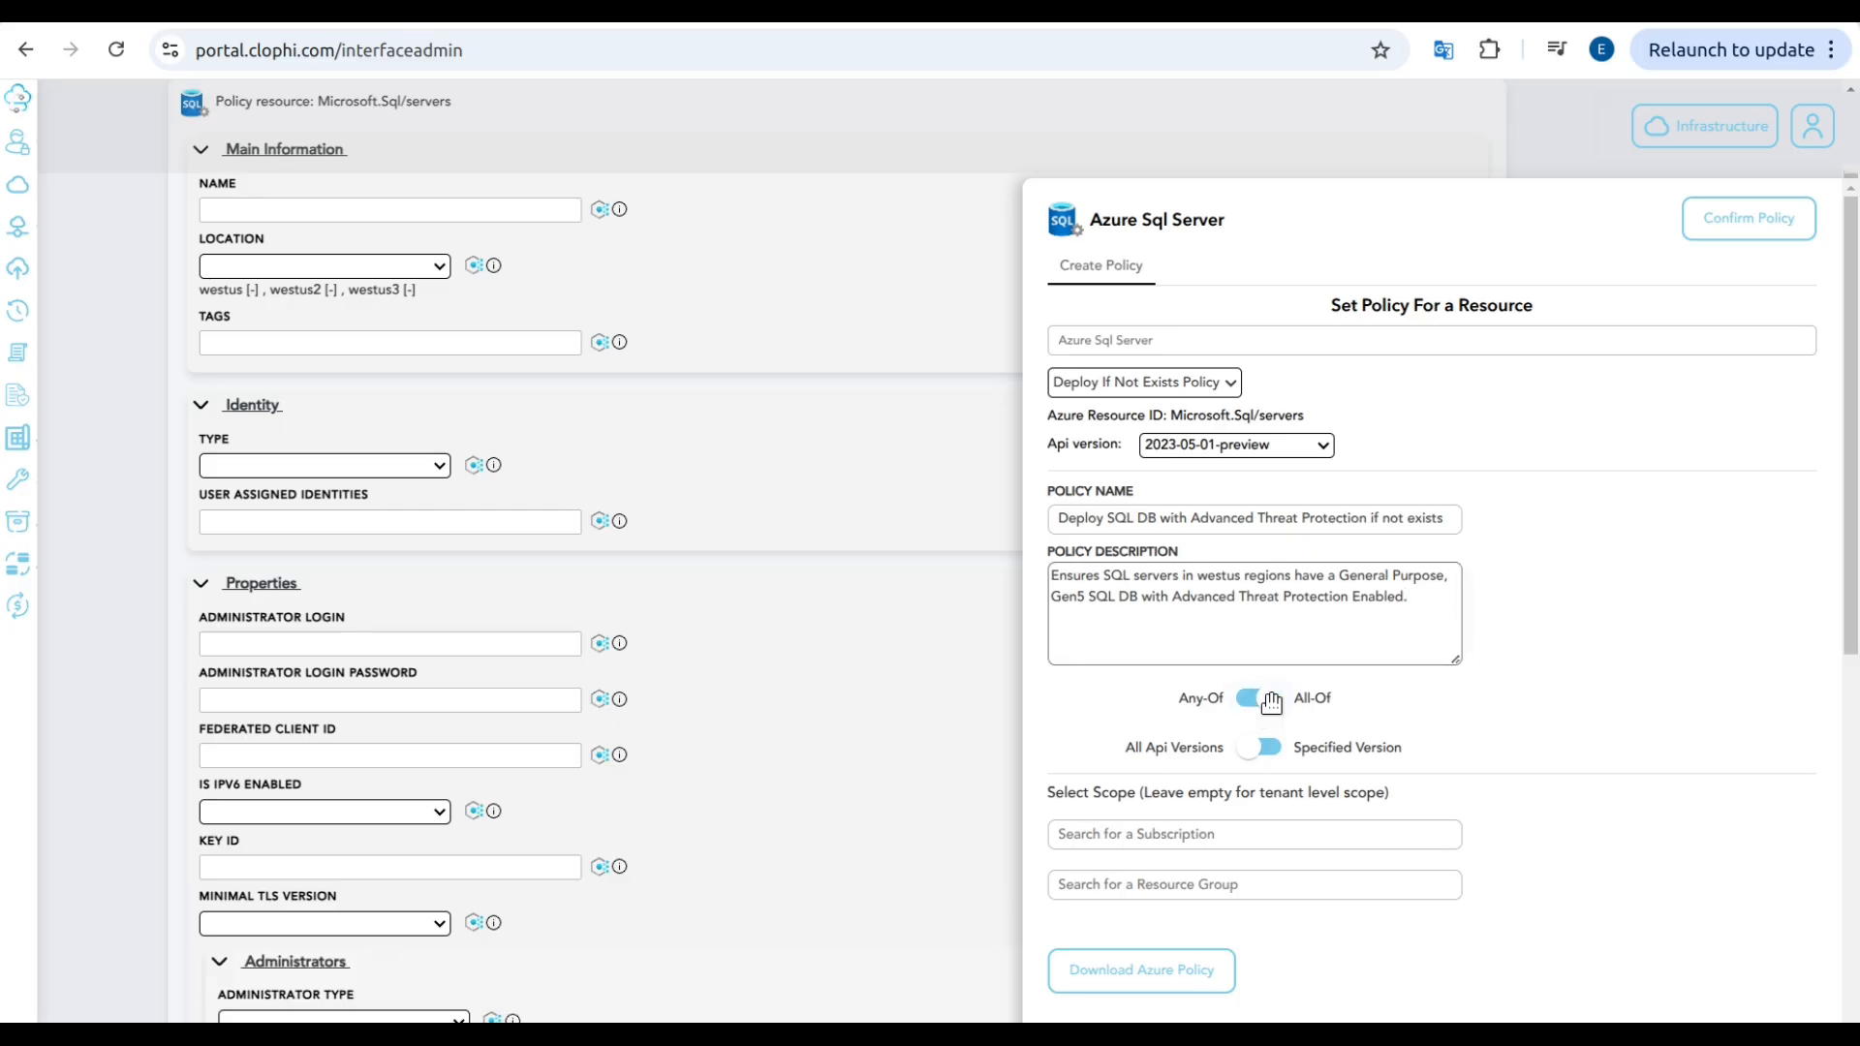
Step: Scope the policy to the Microsoft Azure Sponsorship subscription and its test resource group, and download the Azure policy
click(1141, 831)
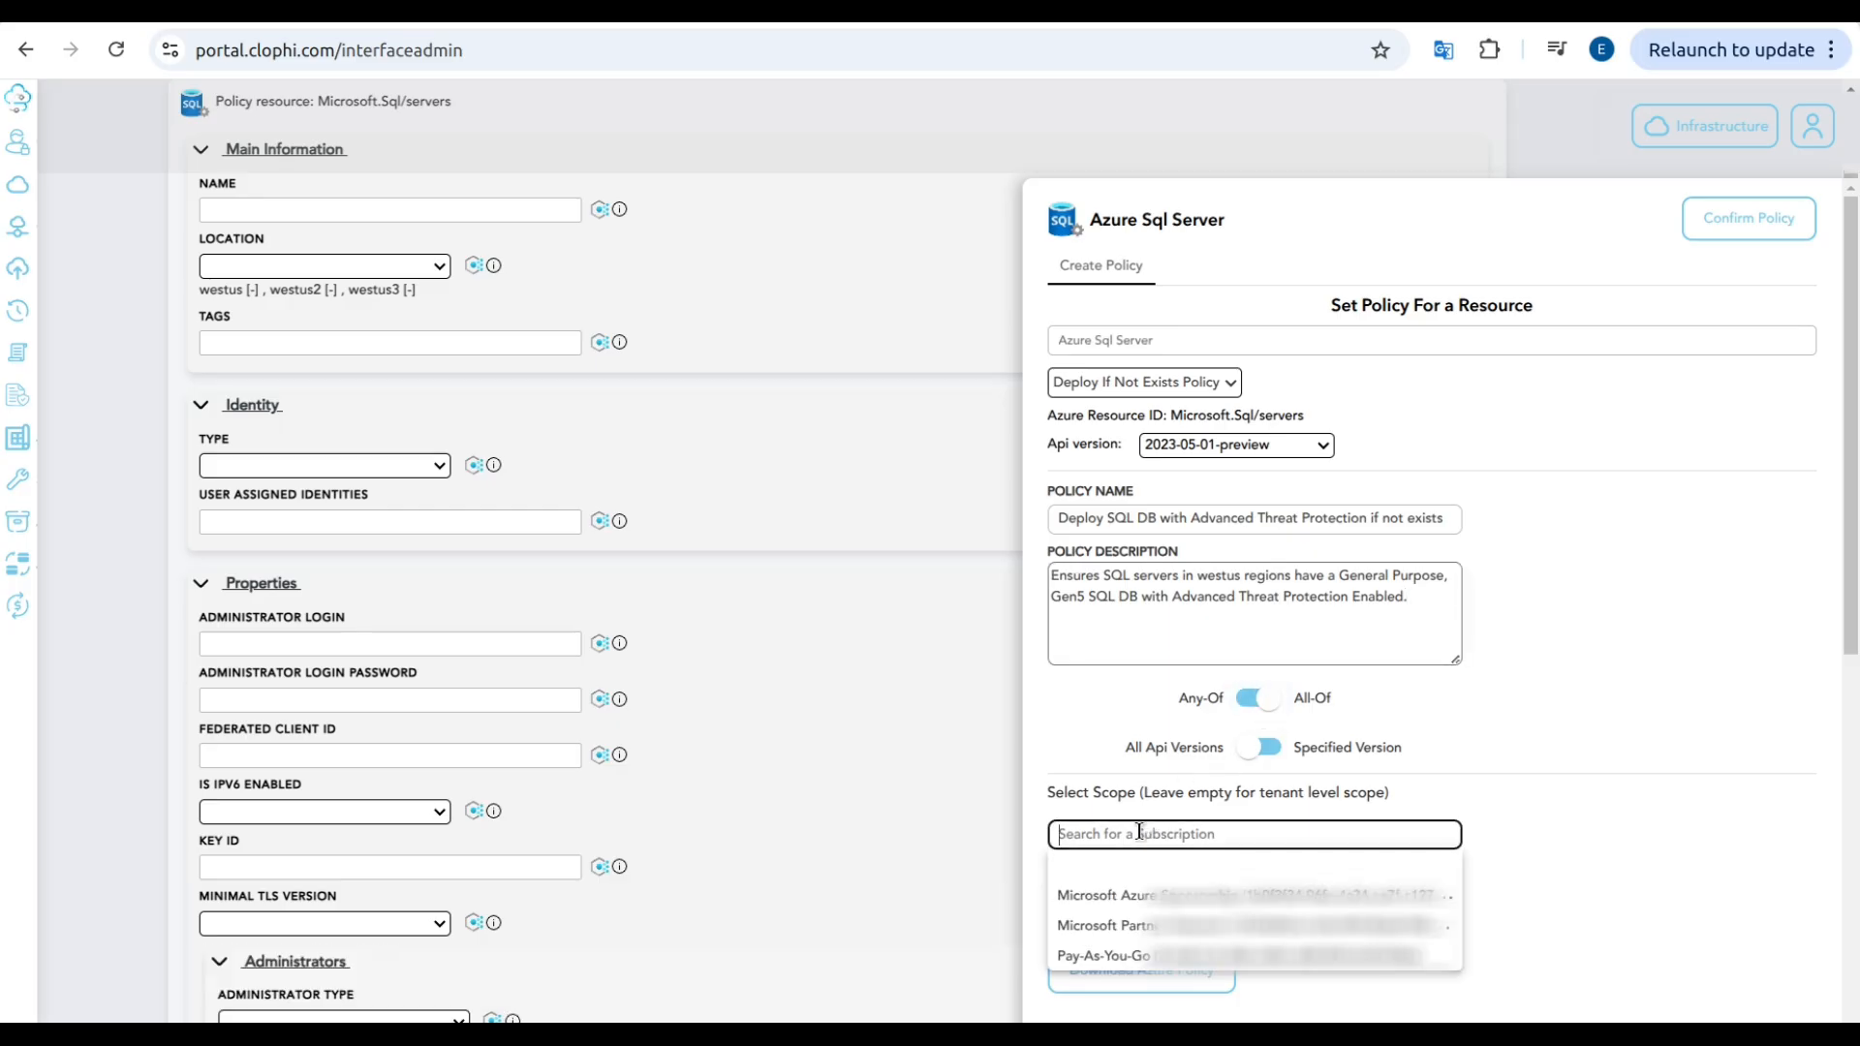
click(1140, 899)
click(1112, 904)
click(1096, 673)
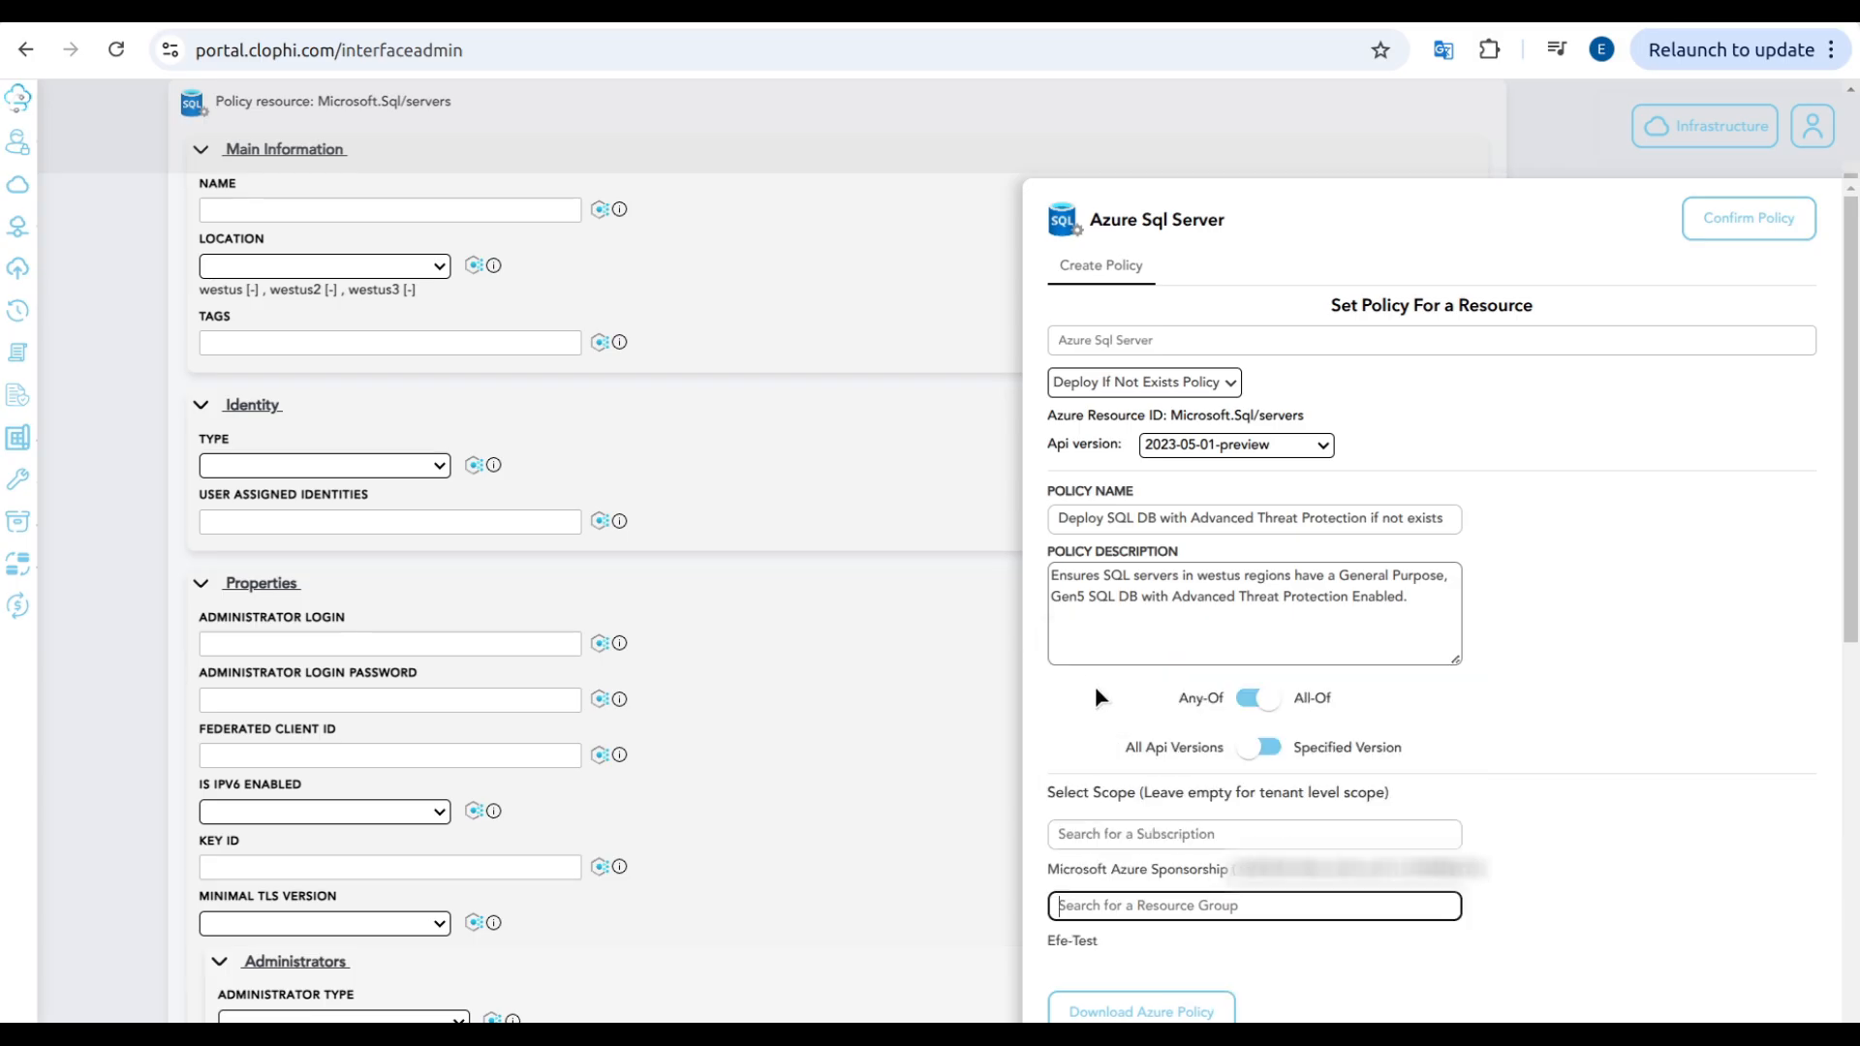
click(1167, 1007)
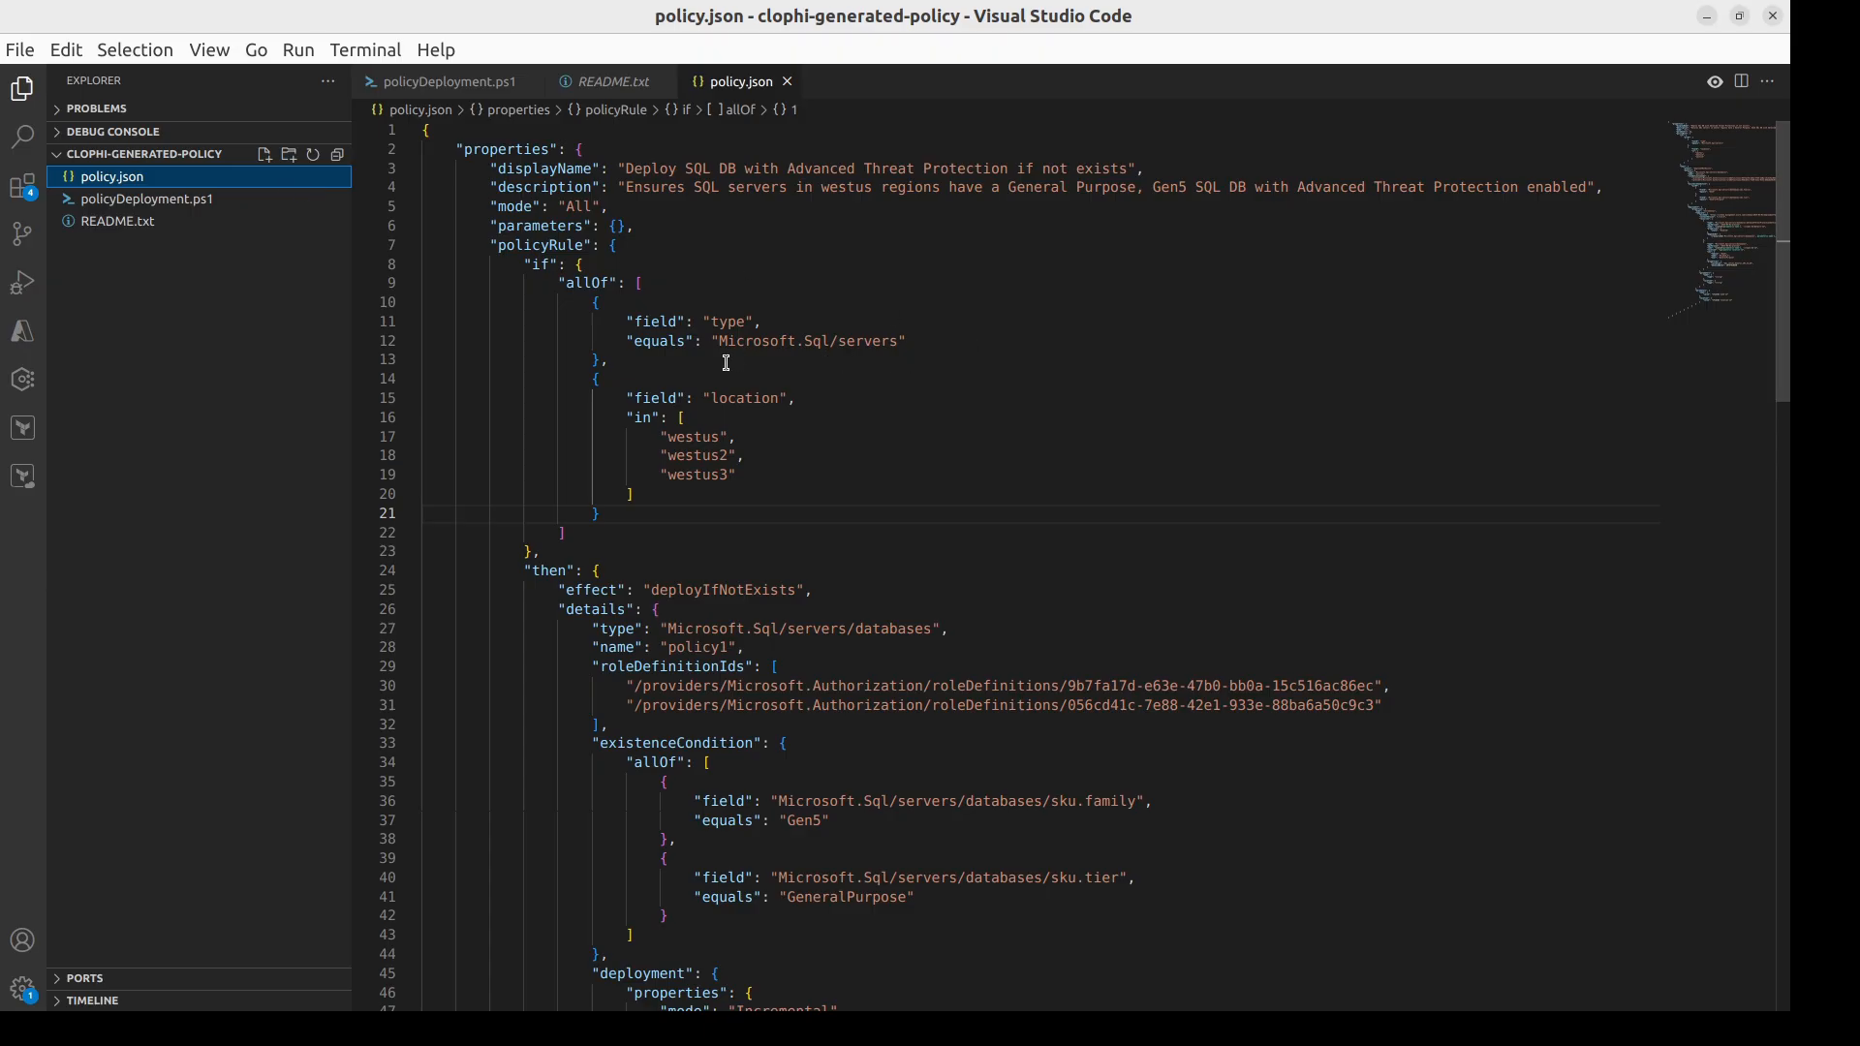
Step: Review policy.json from the rule conditions through the existence condition, deployment template resources and parameter values to the end of the file
scroll(913, 513, down, 1)
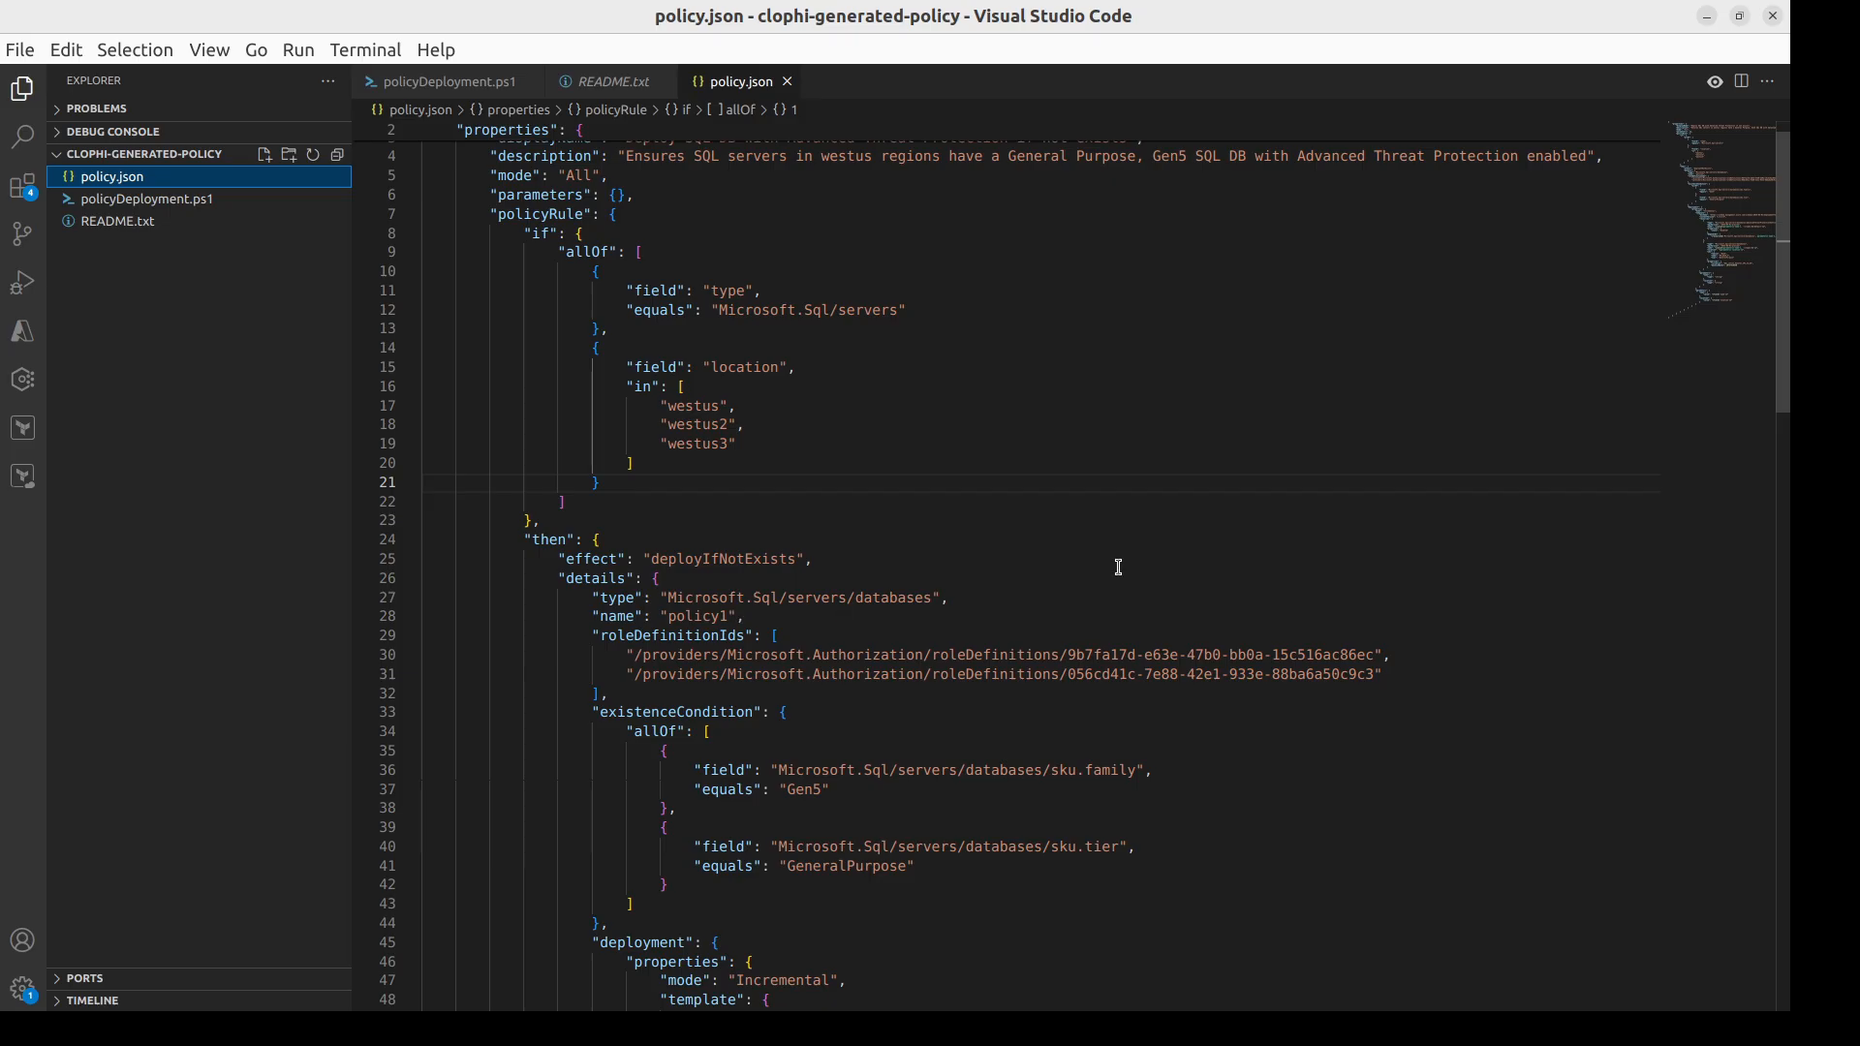
scroll(1017, 571, down, 3)
scroll(933, 572, down, 1)
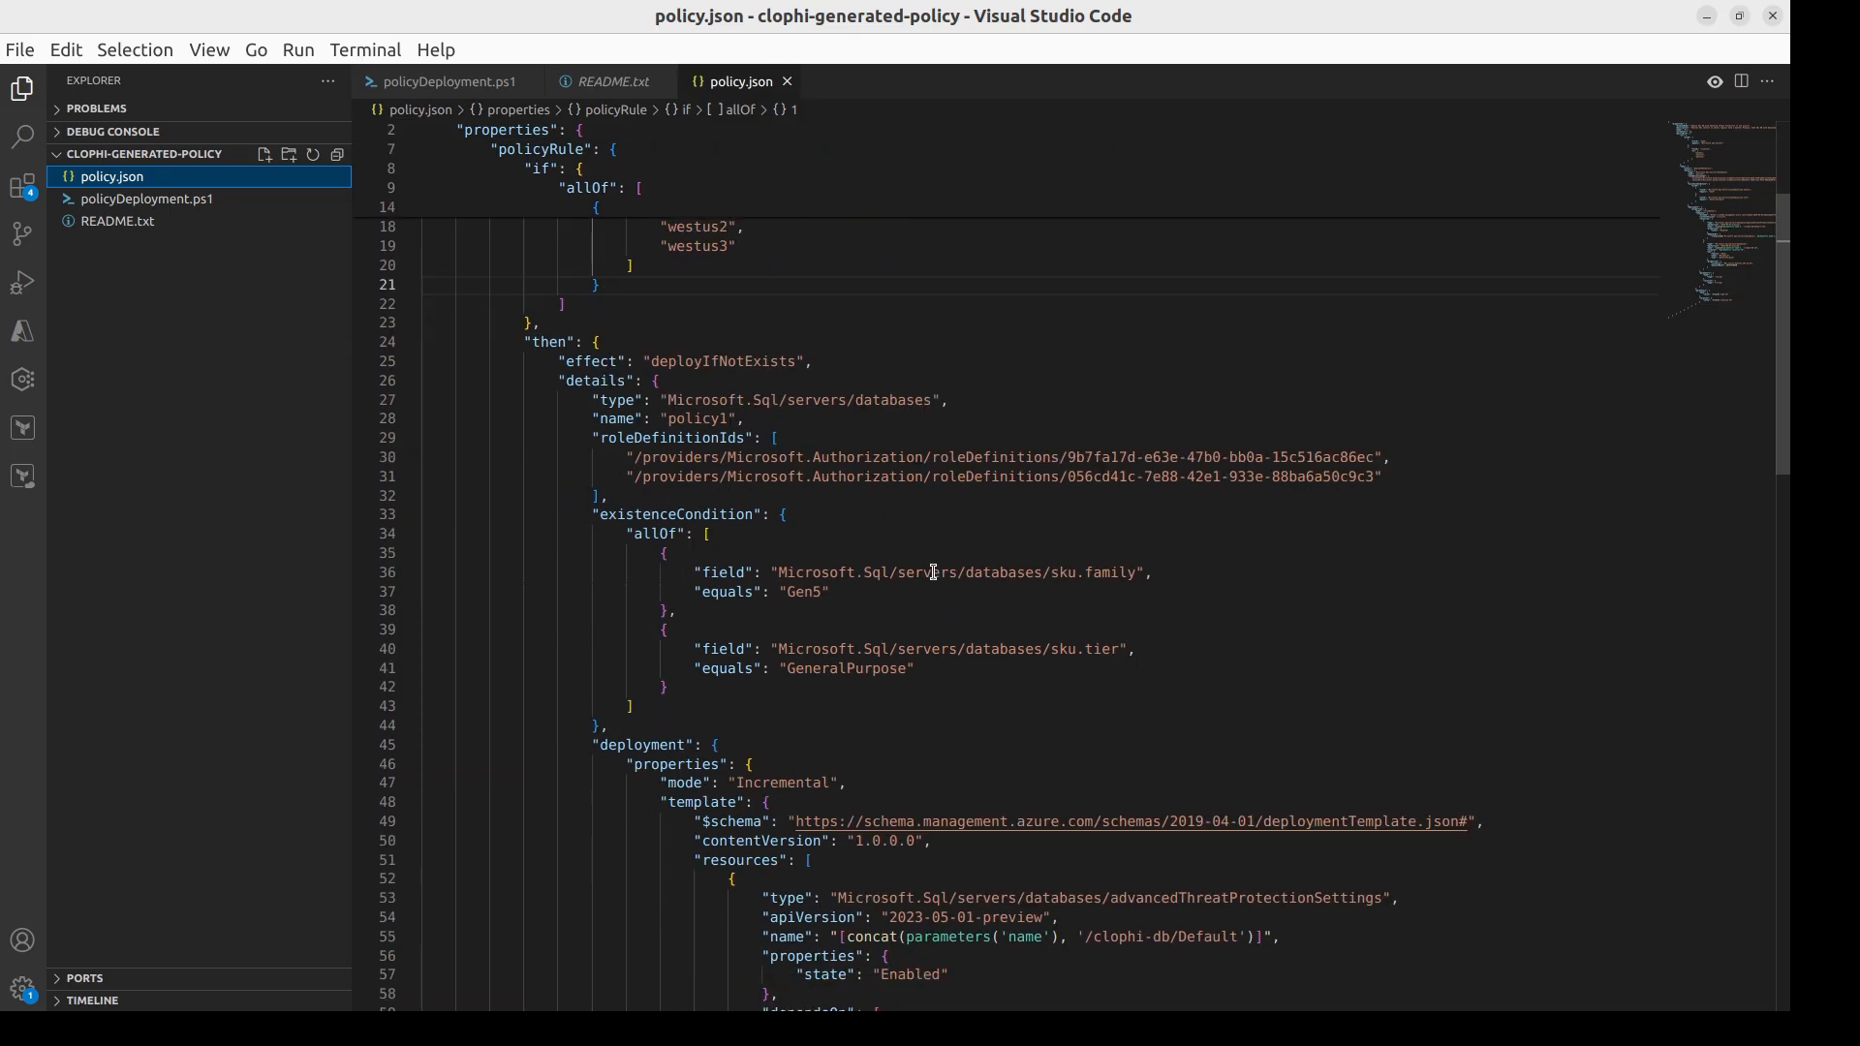
scroll(934, 520, down, 9)
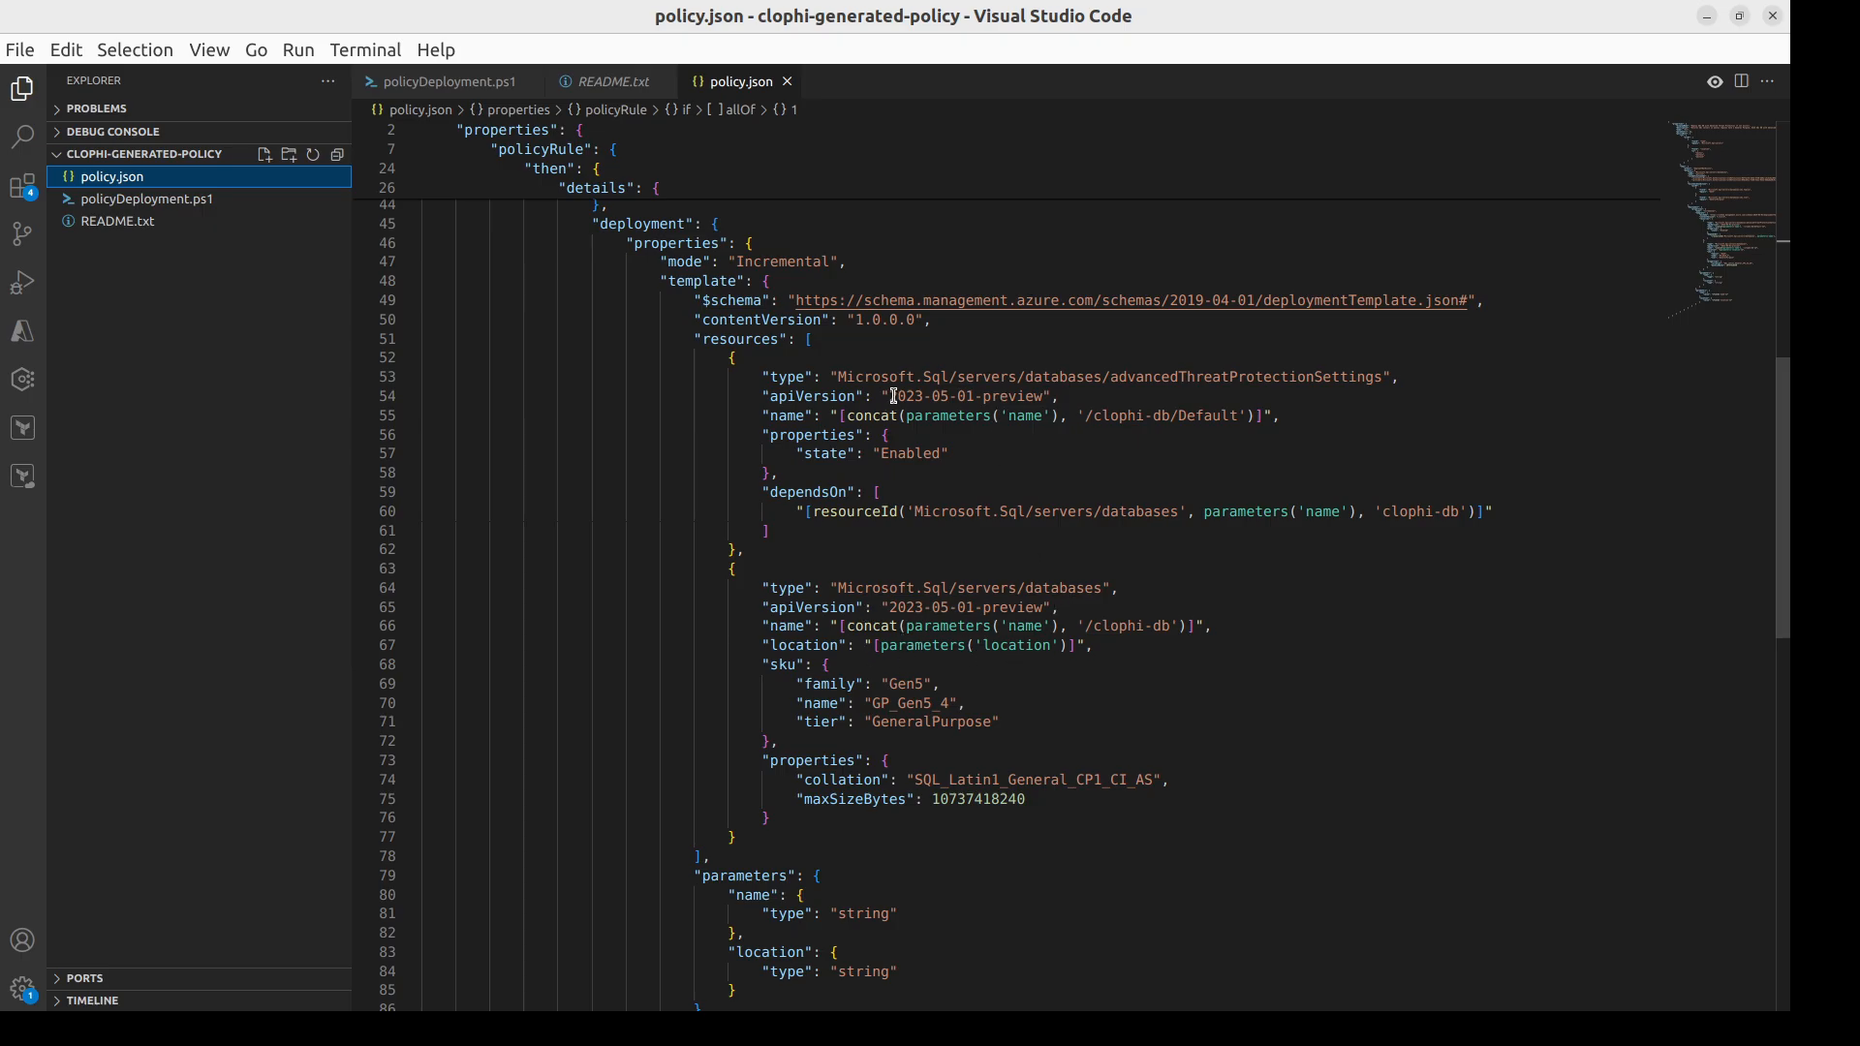
scroll(1070, 603, down, 6)
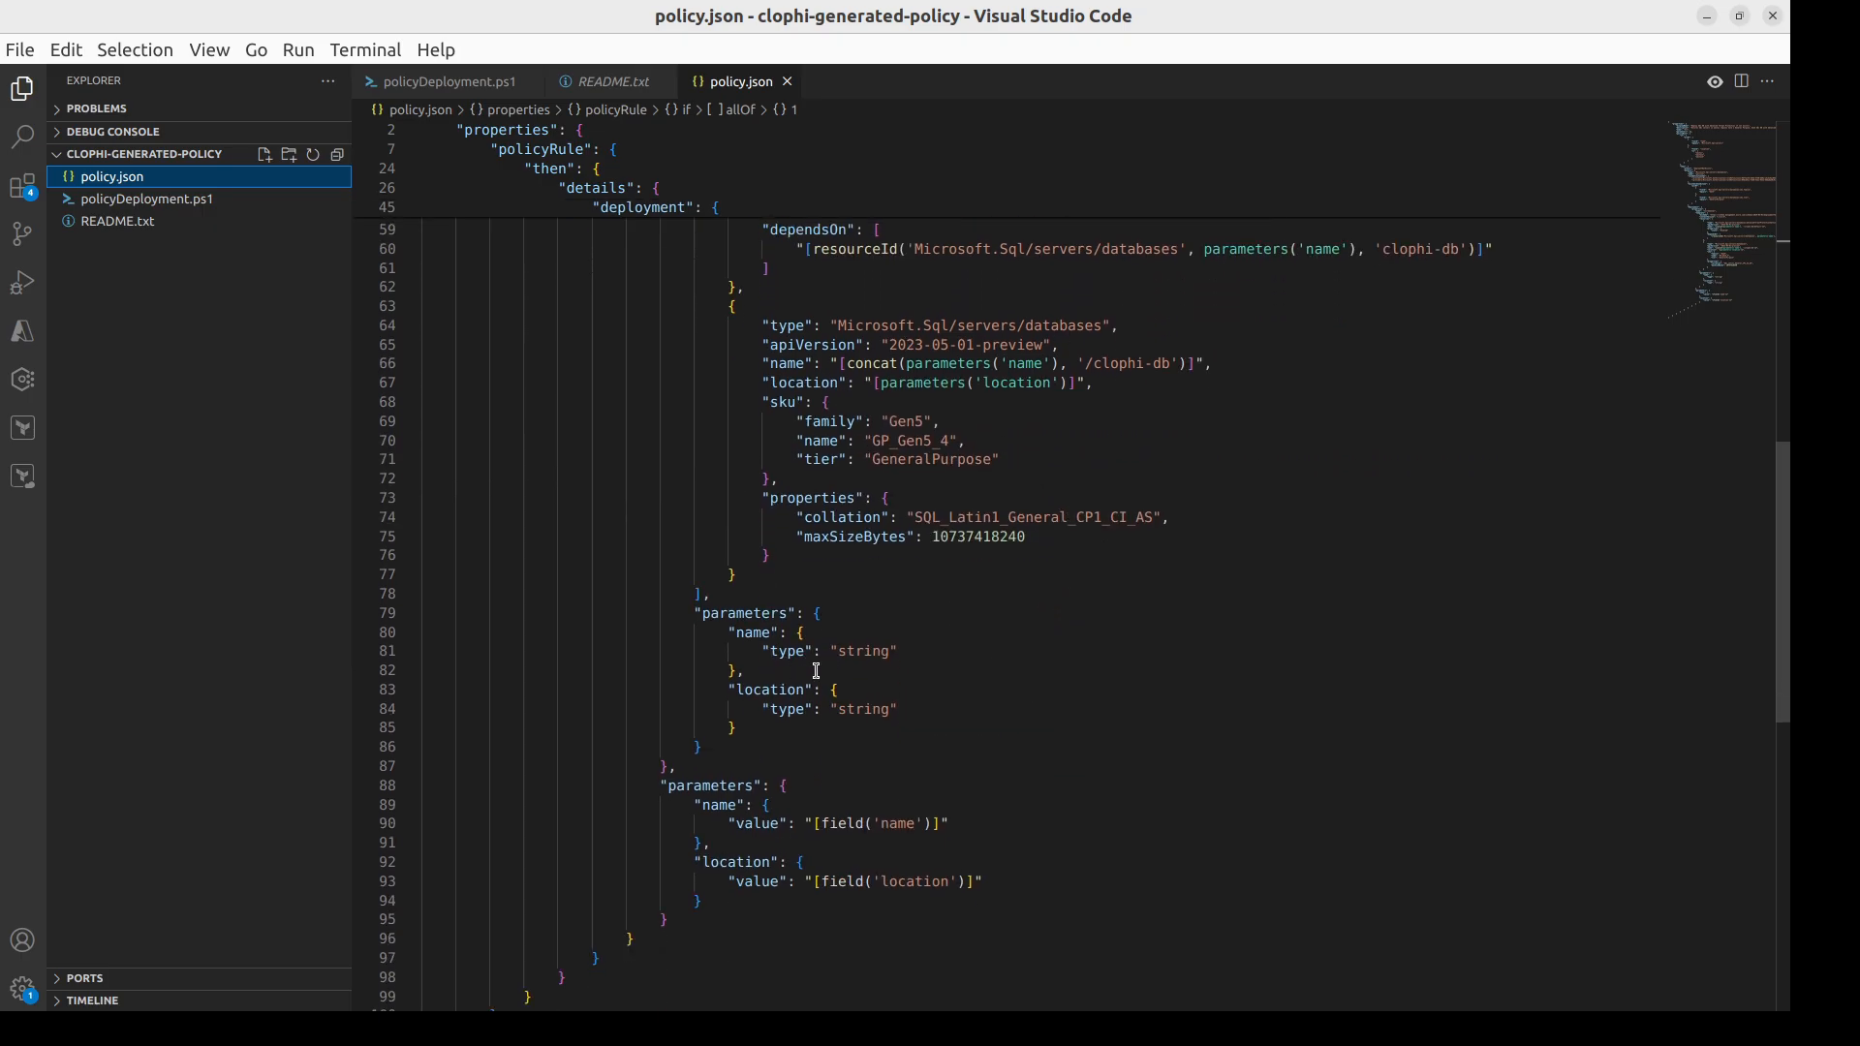
scroll(942, 804, down, 1)
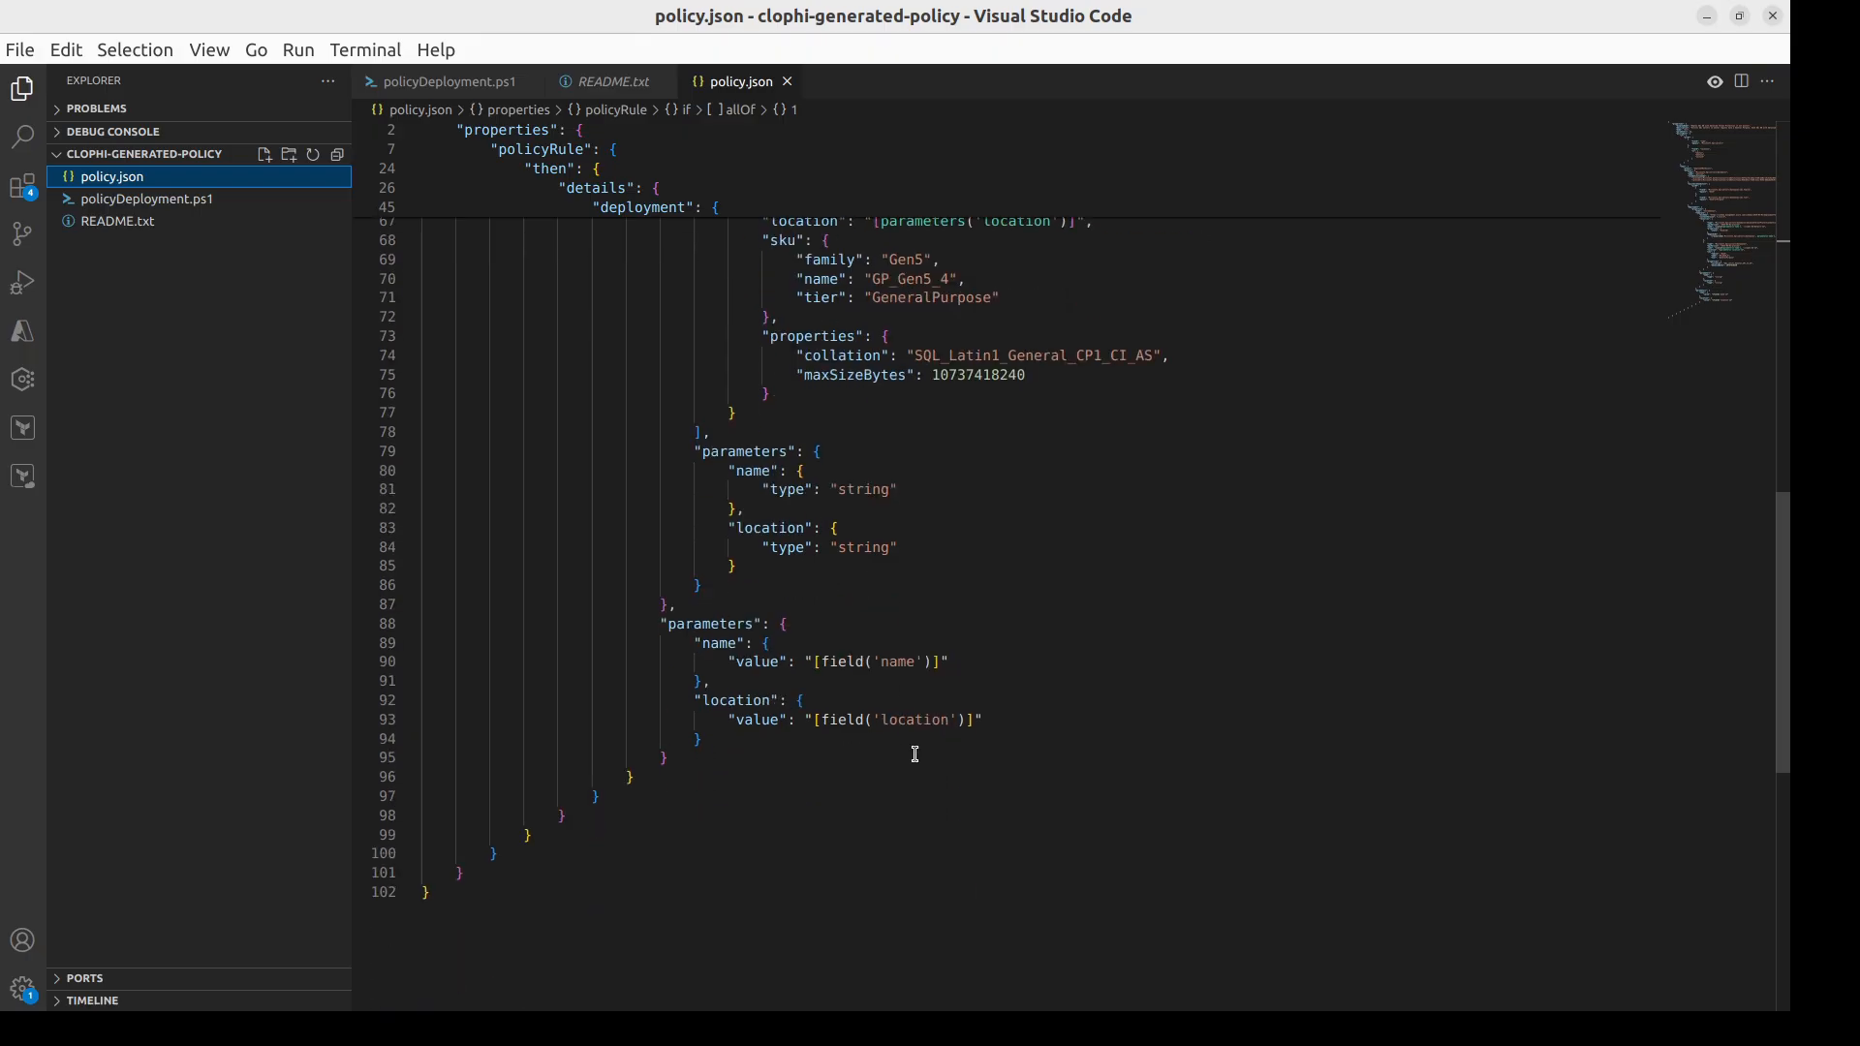
Step: Examine the policyDeployment.ps1 deployment script and the PowerShell and Az CLI deployment instructions in README.txt
click(238, 201)
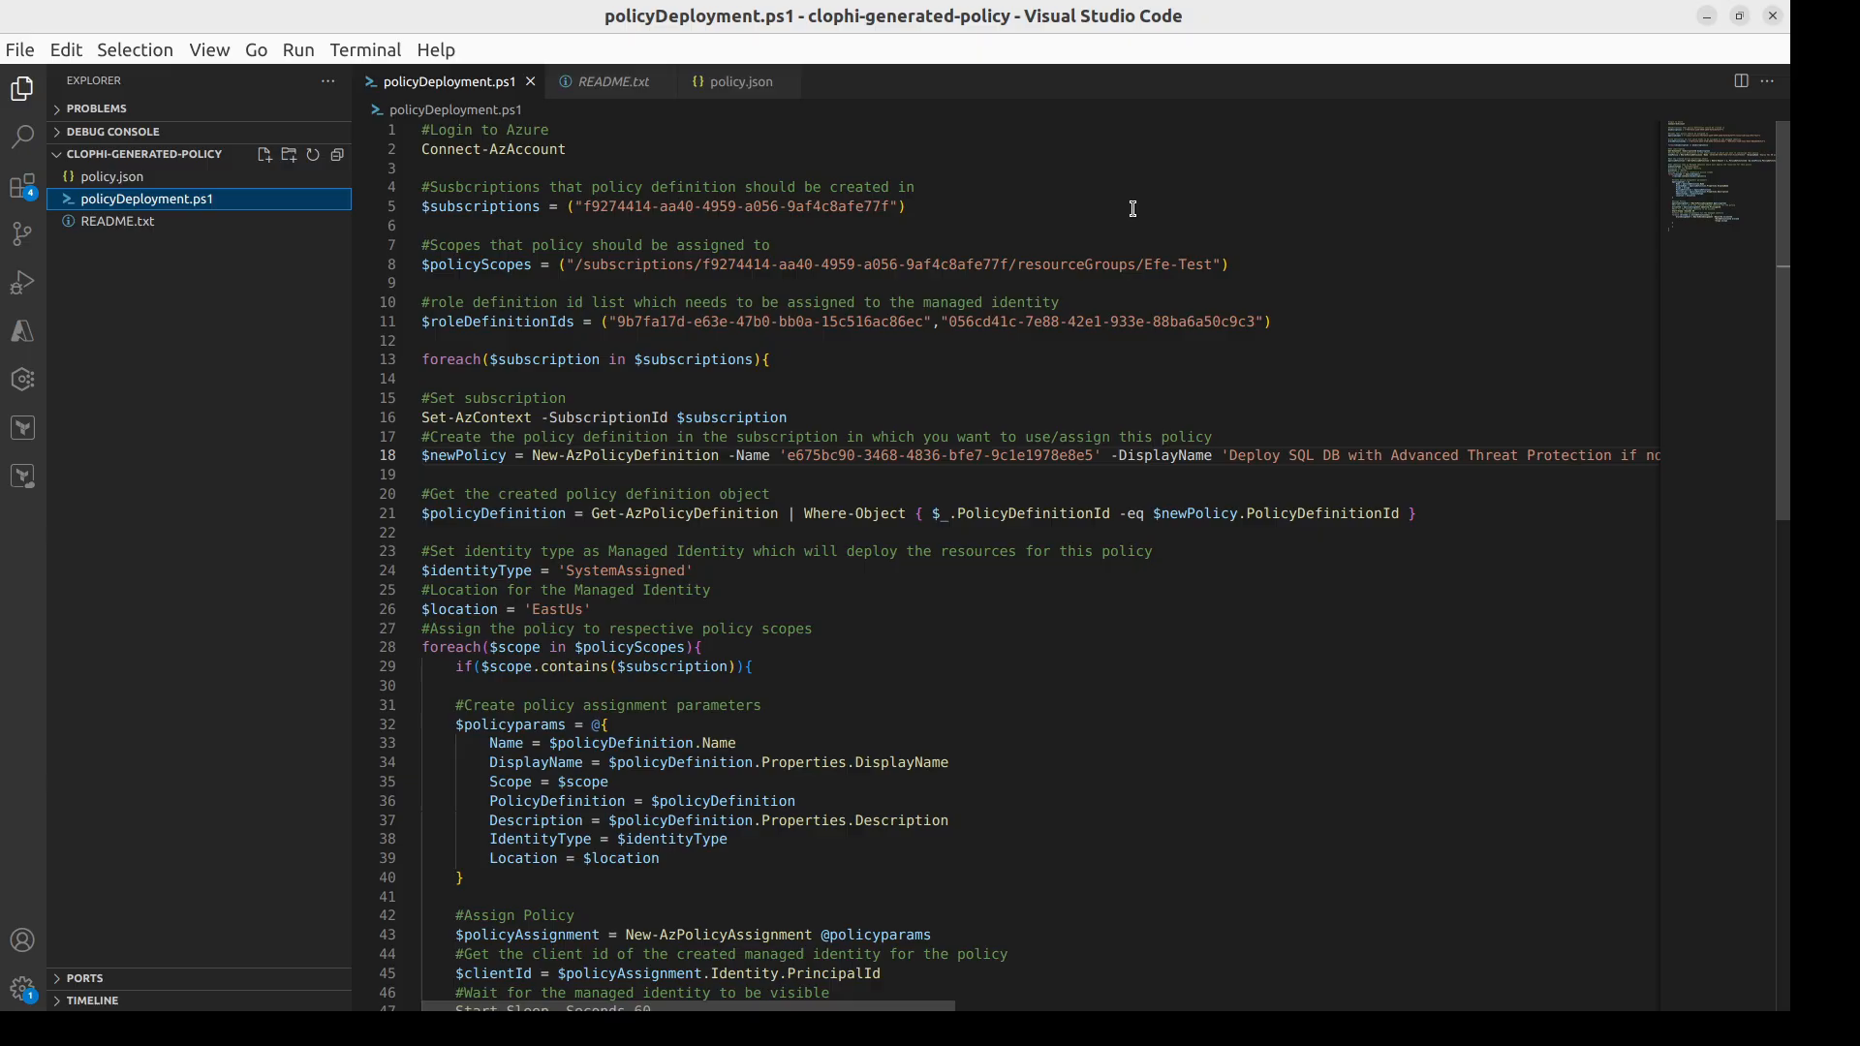
scroll(1133, 209, down, 4)
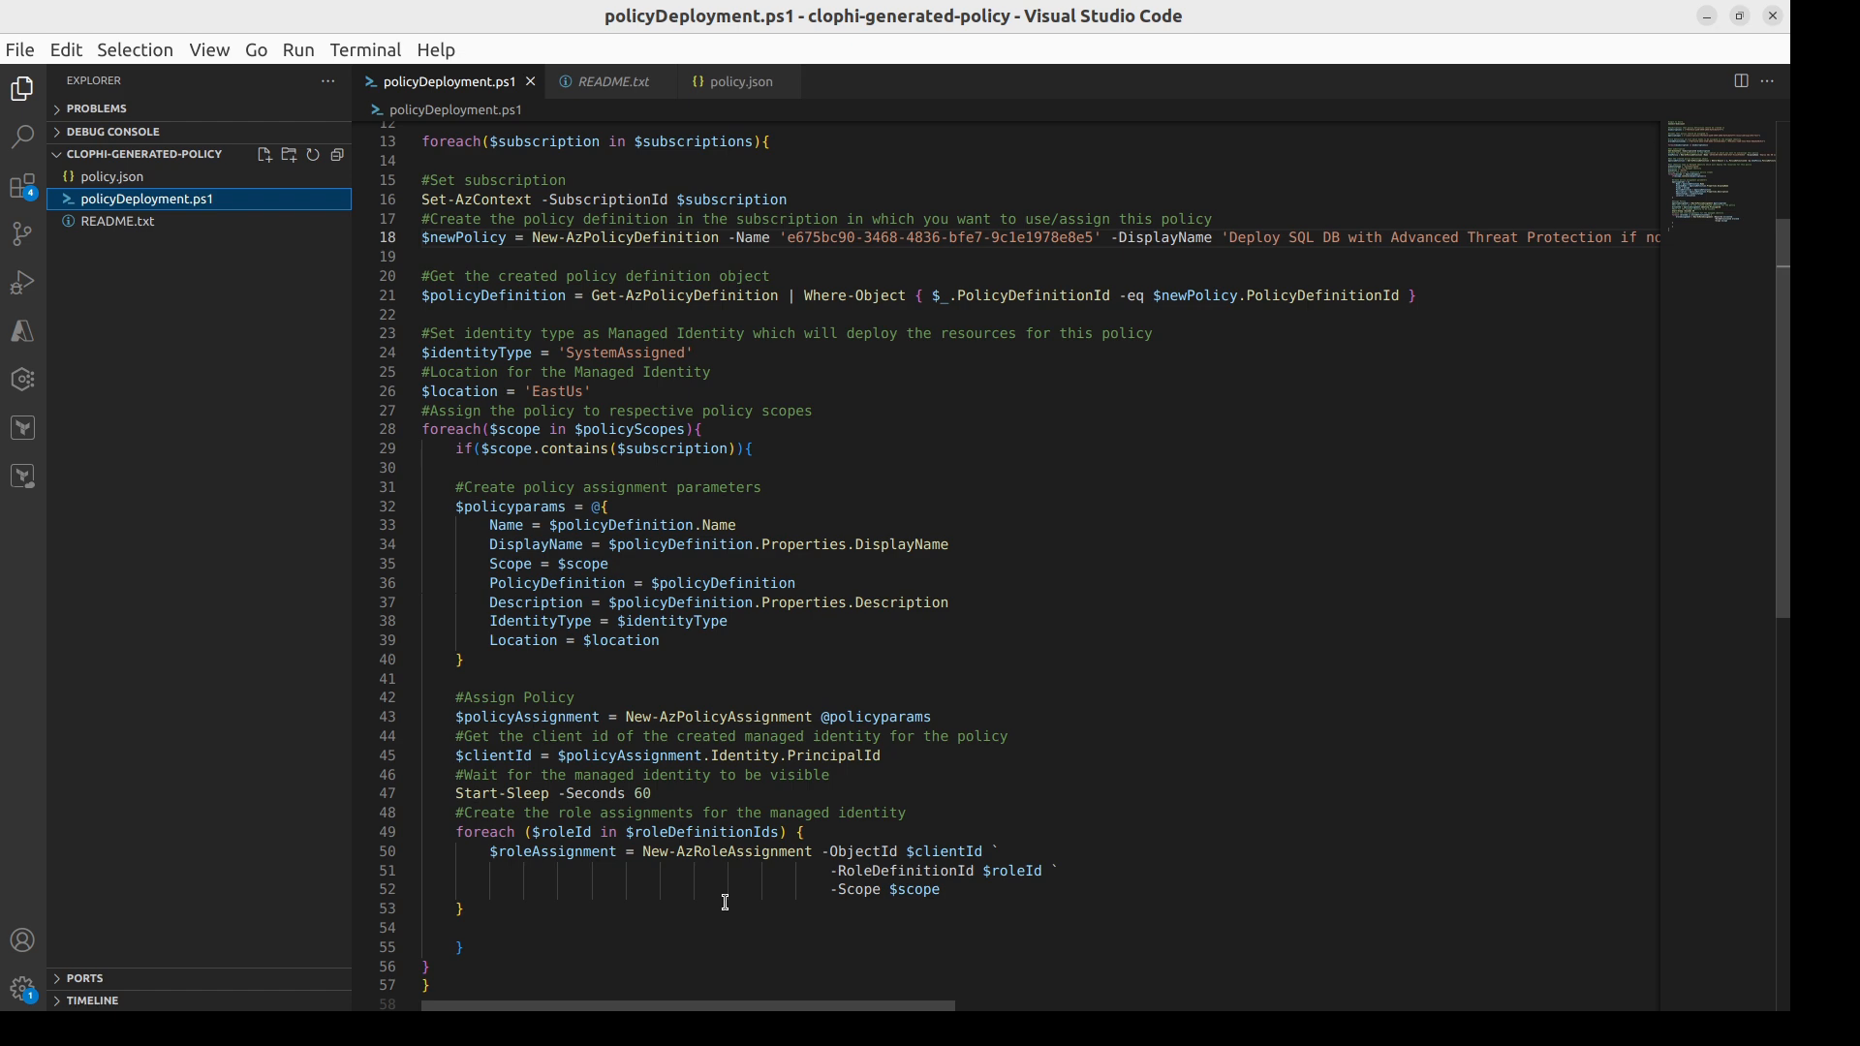
click(172, 229)
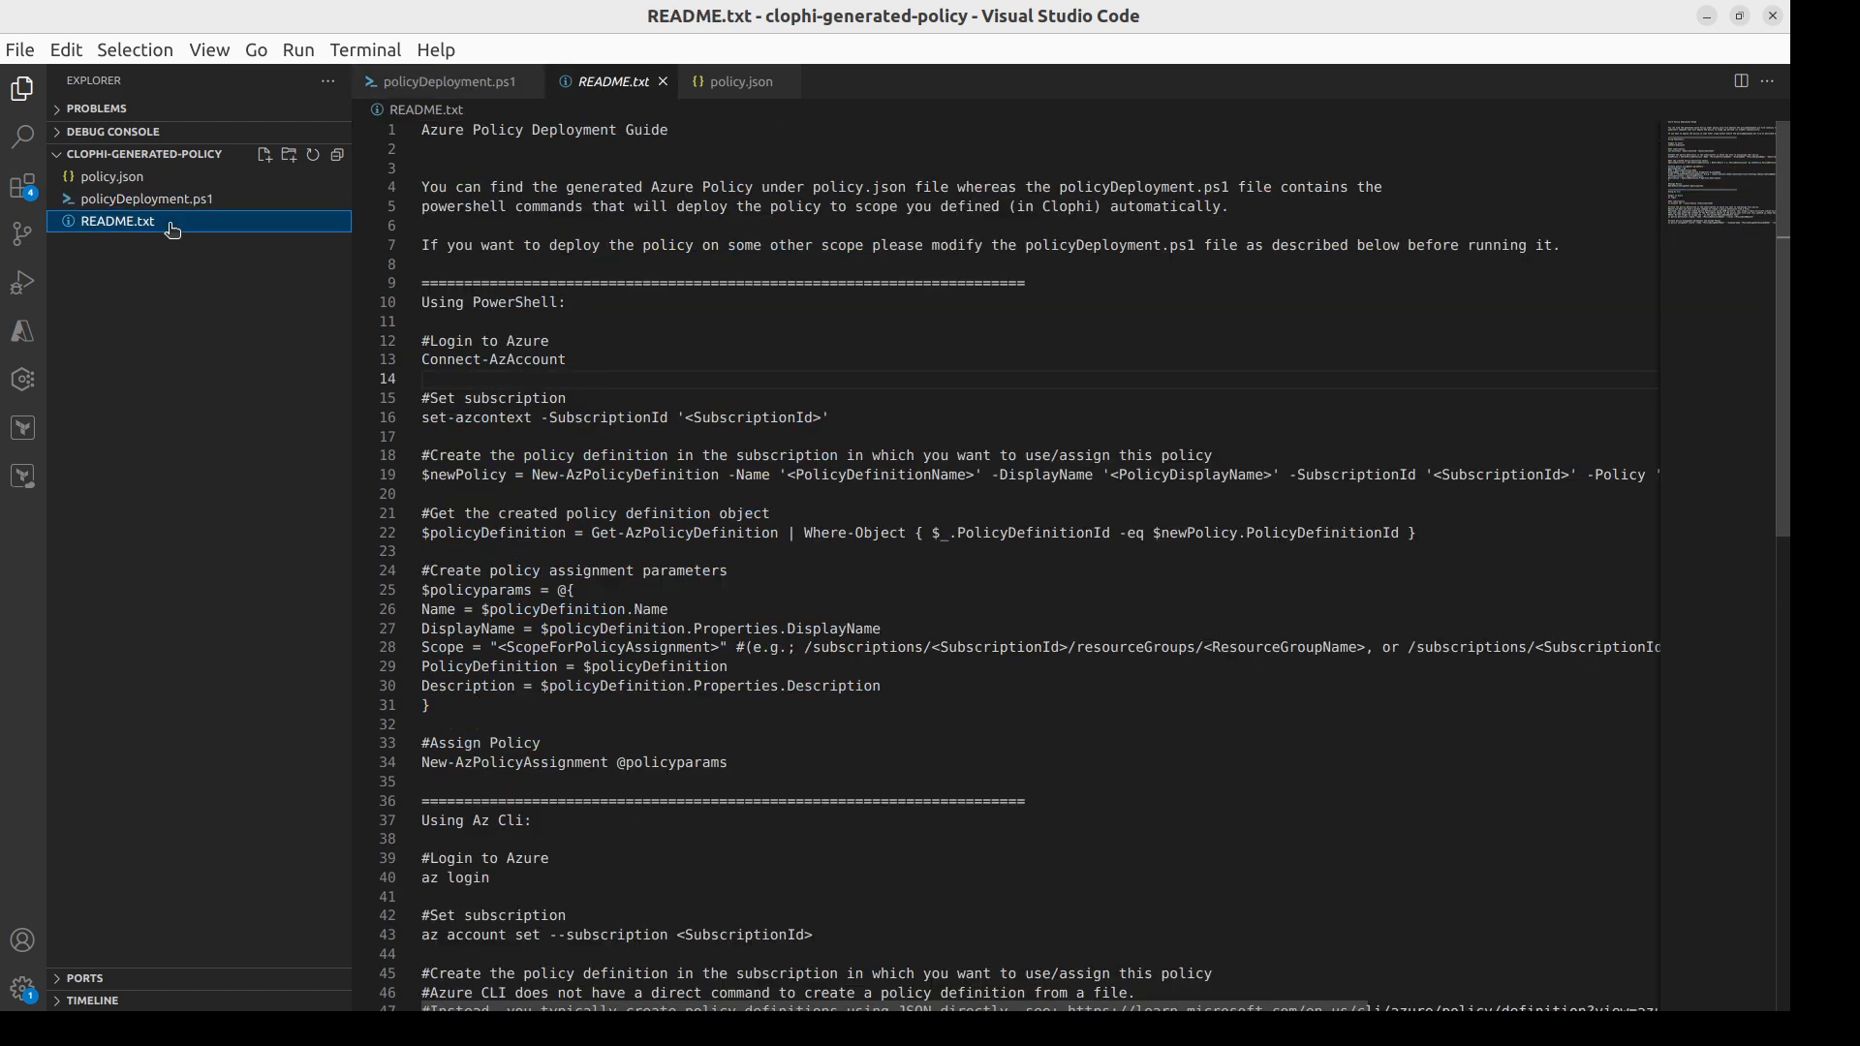
scroll(1337, 403, down, 5)
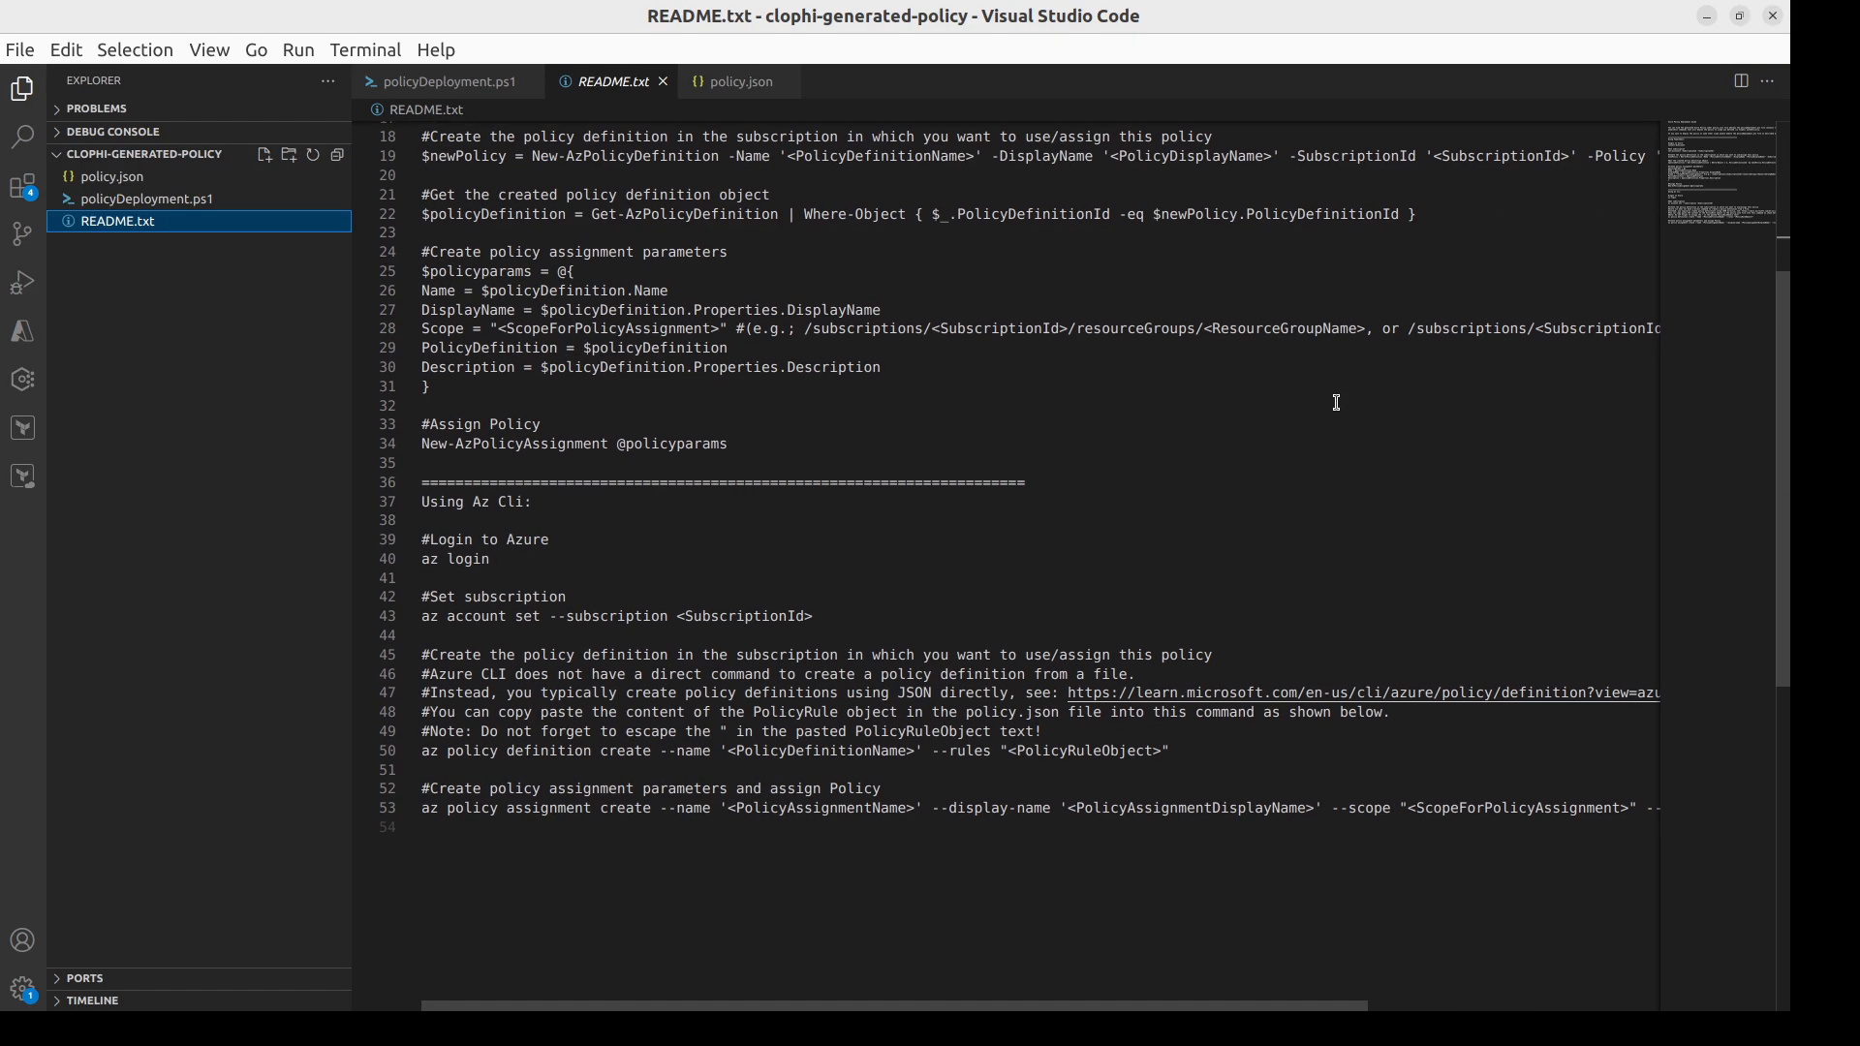